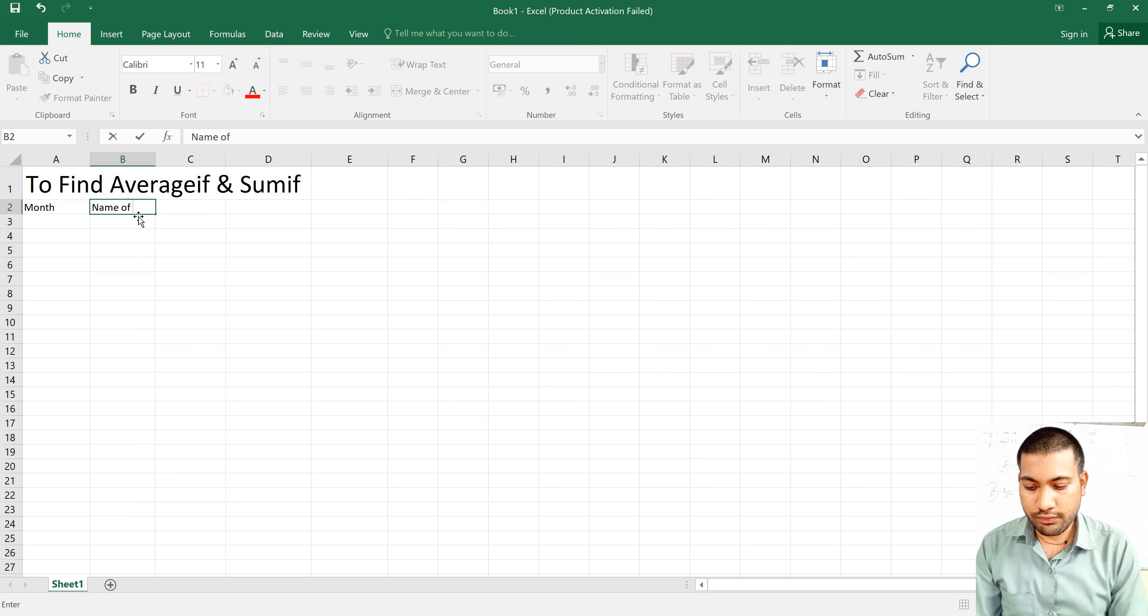
Complete the column header in cell B2 so it reads "Name of Emp"
type("E")
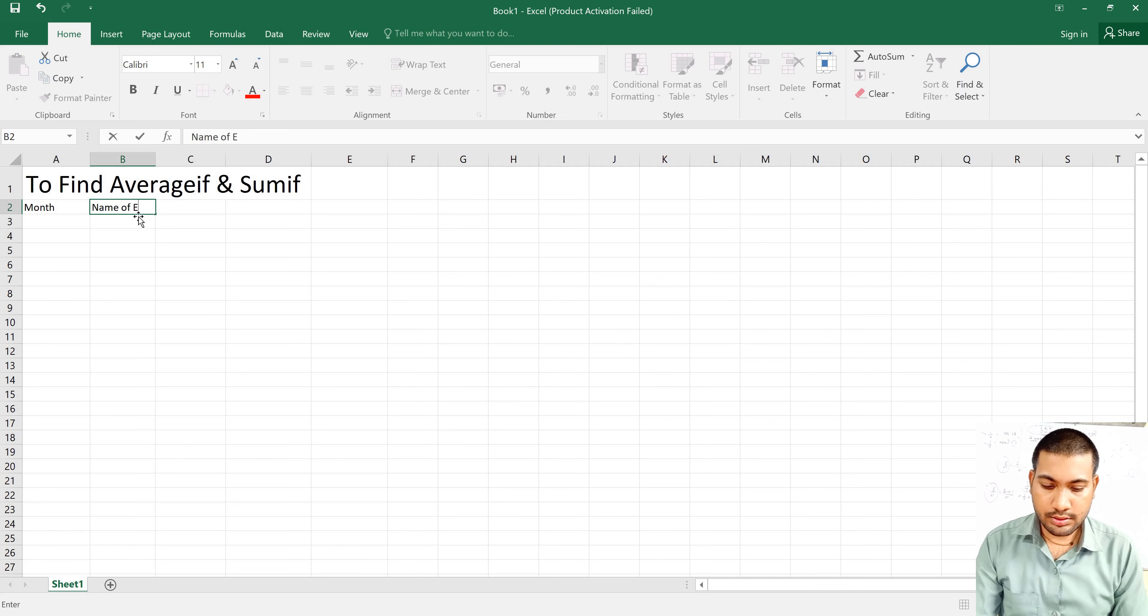
type("mp")
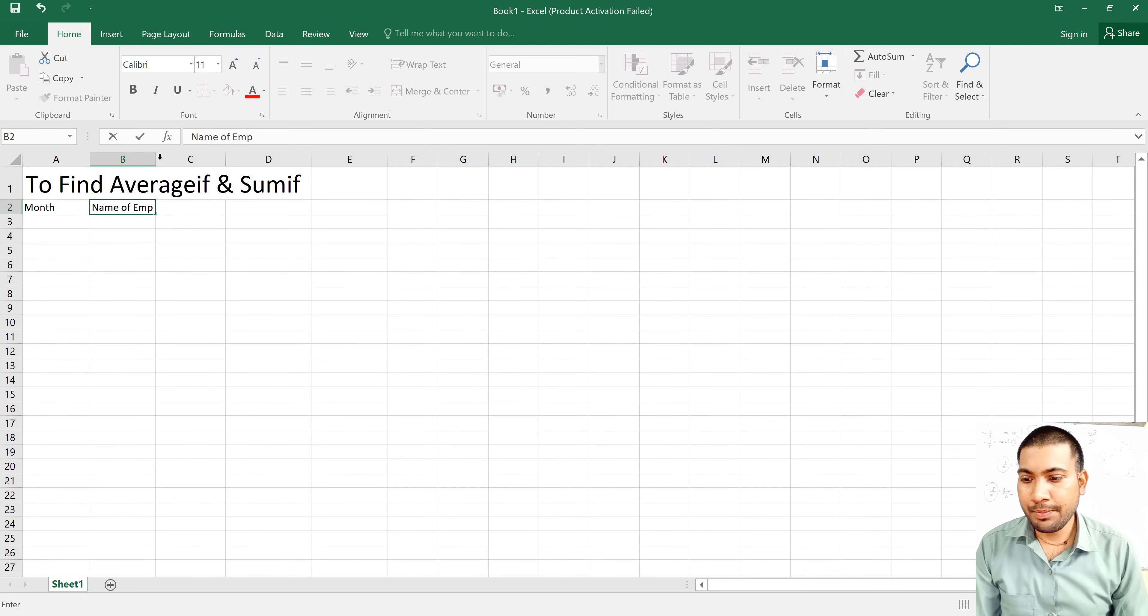
left_click(185, 247)
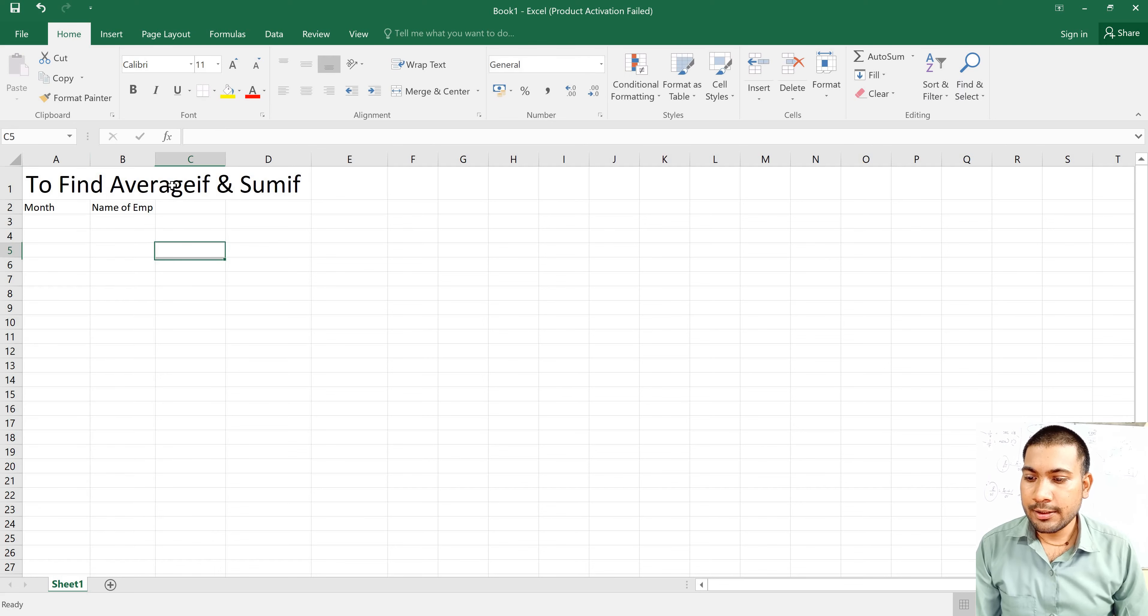
Enter "product" as the column header in cell C2
key("Up")
key("Up")
key("Up")
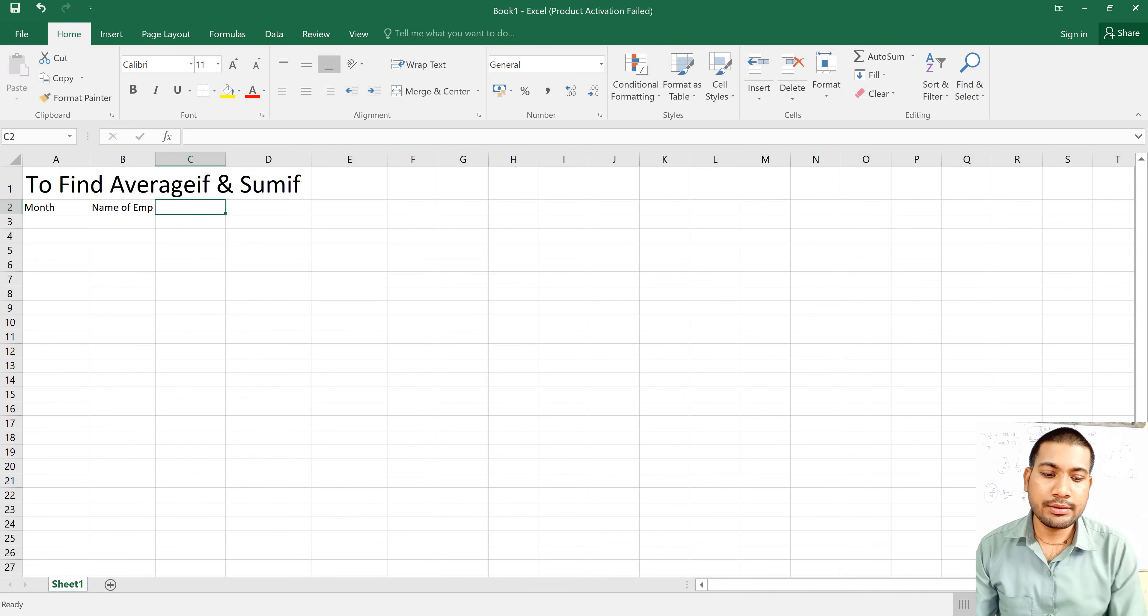
scroll(574, 363, "up", 2)
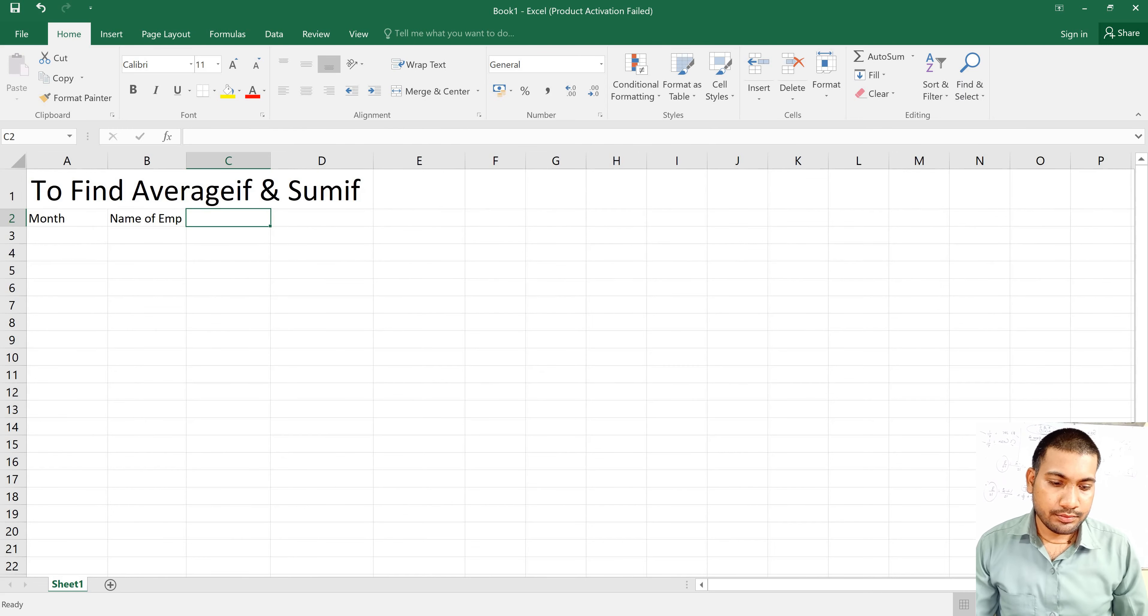
scroll(575, 363, "up", 1)
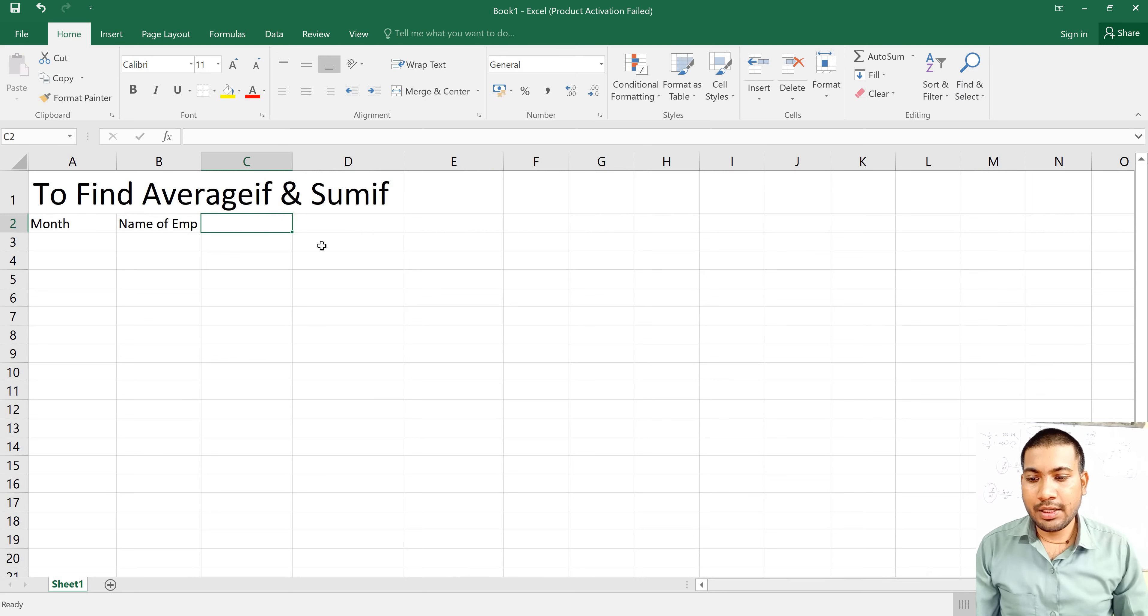
left_click_drag(258, 330, 260, 318)
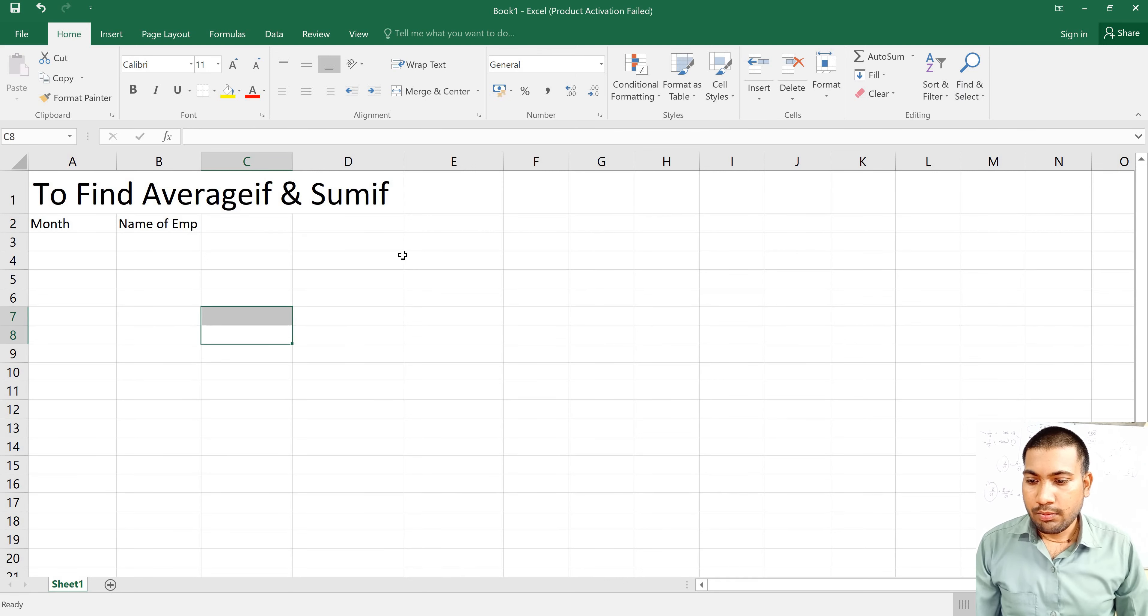
key("Up")
key("Up")
key("Up")
key("Up")
key("Up")
key("Up")
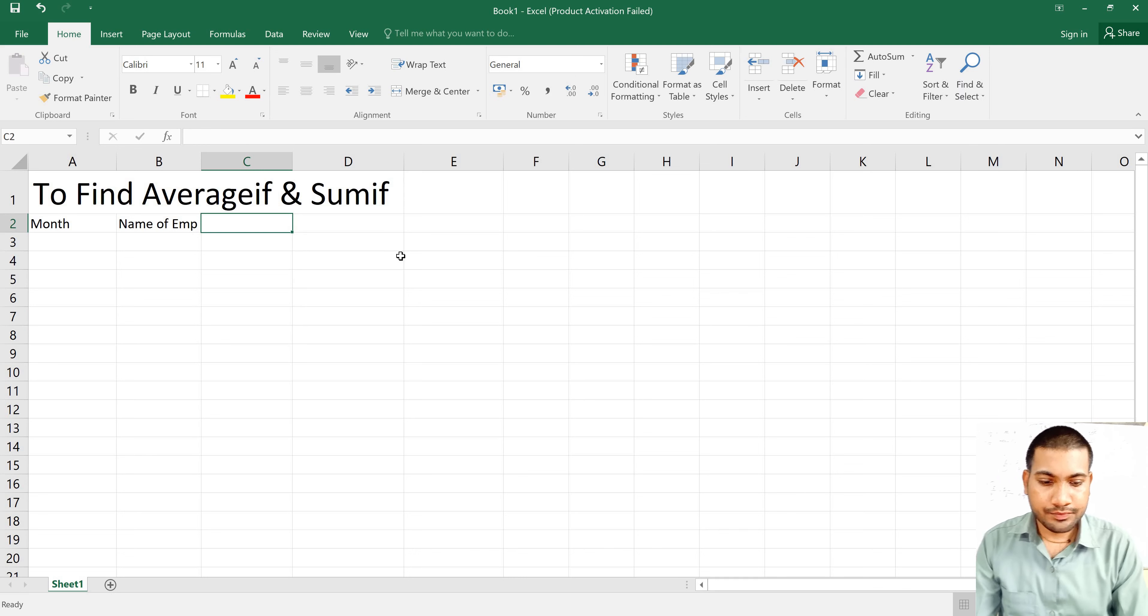
type("pro")
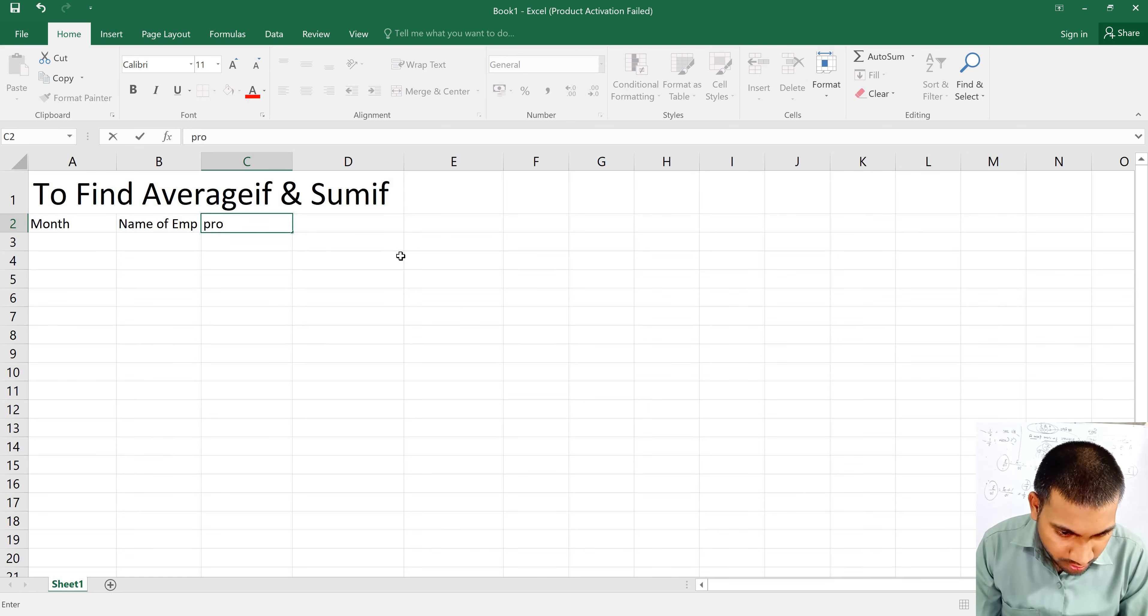
type("duct")
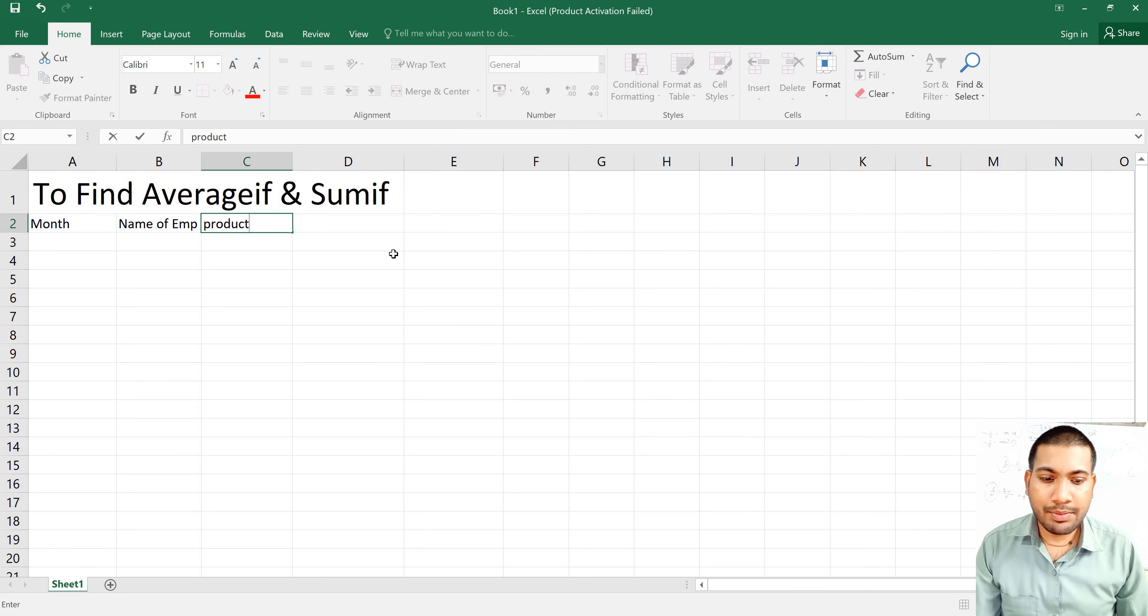
Enter "Sale" as the column header in cell D2
left_click(383, 238)
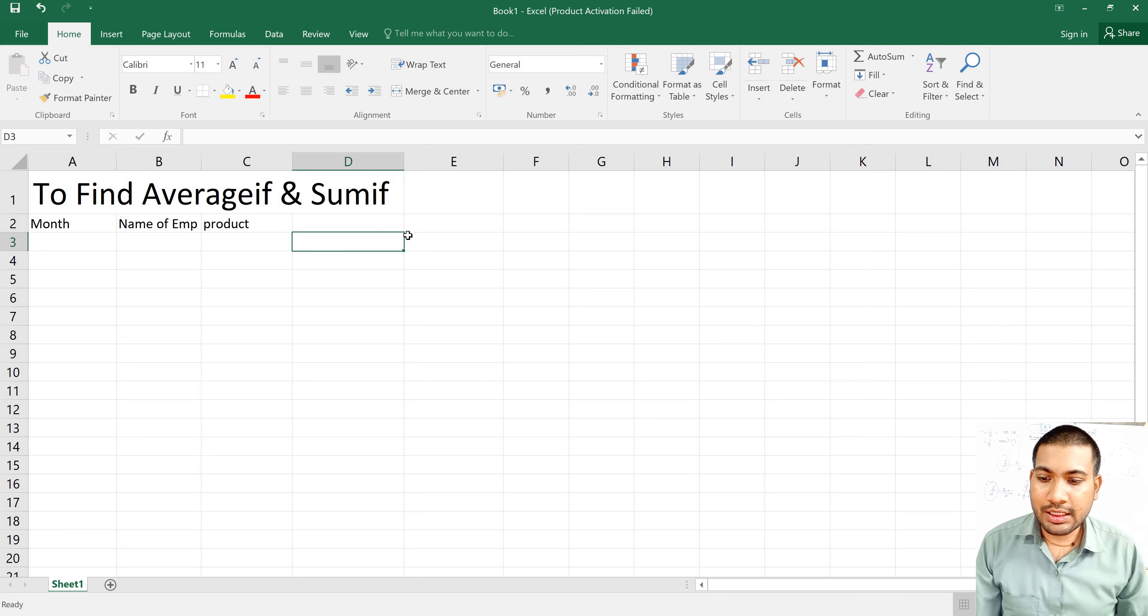
key("Up")
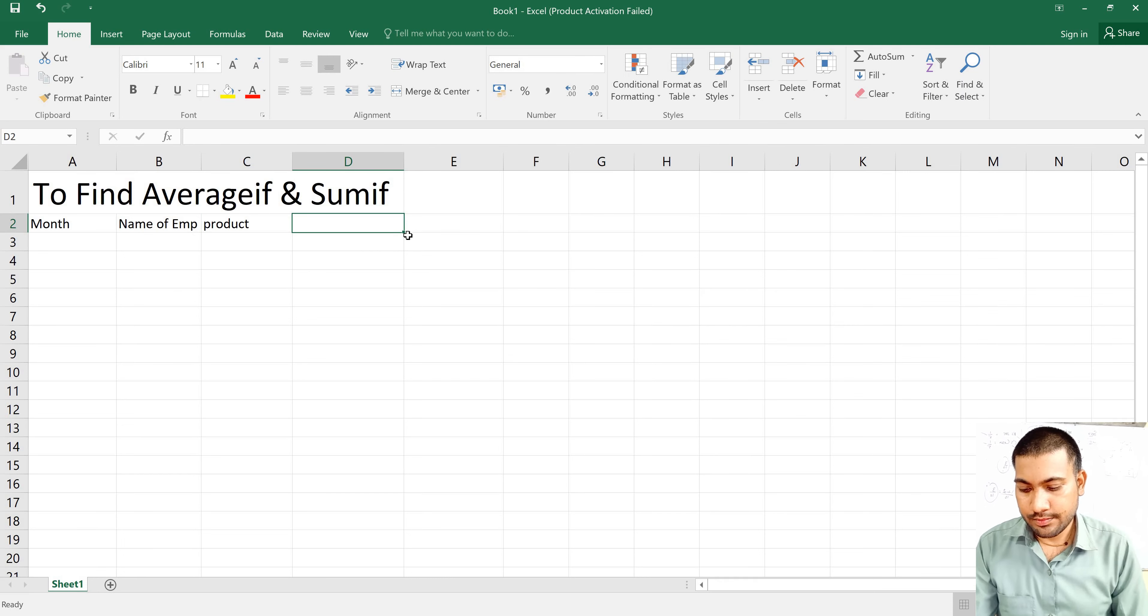
type("SA")
key("BackSpace")
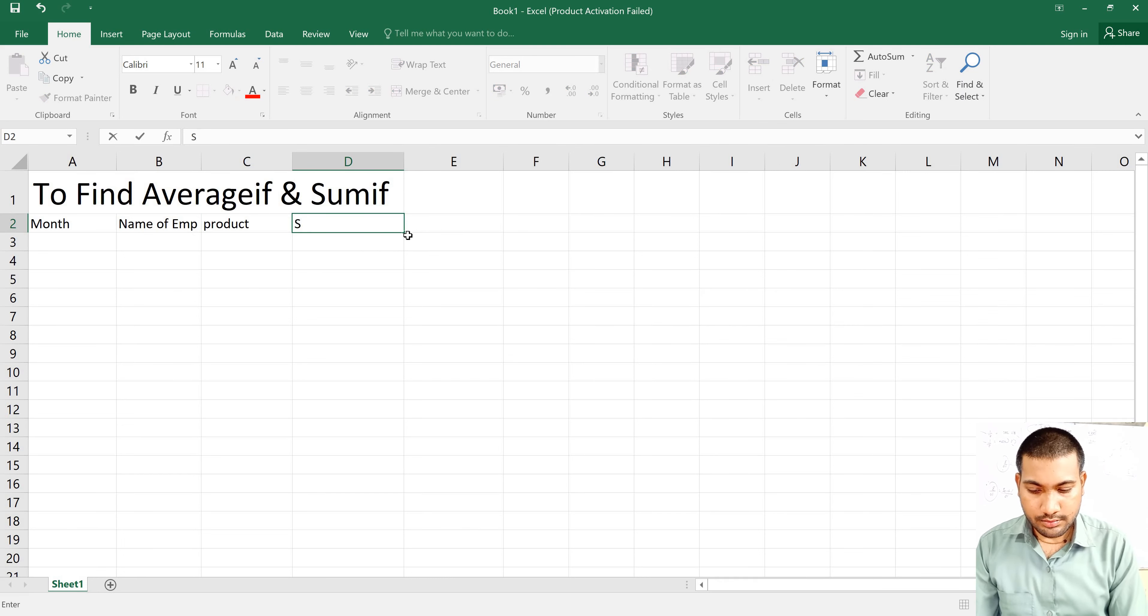
type("ale")
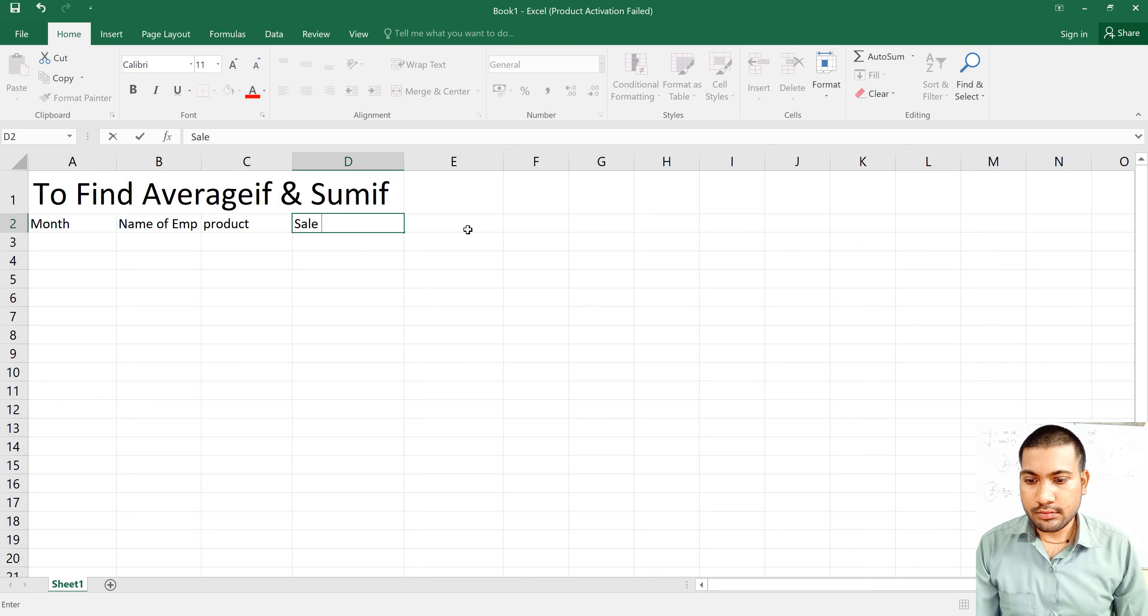
Enter "Averageif" as the column header in cell E2
left_click(467, 229)
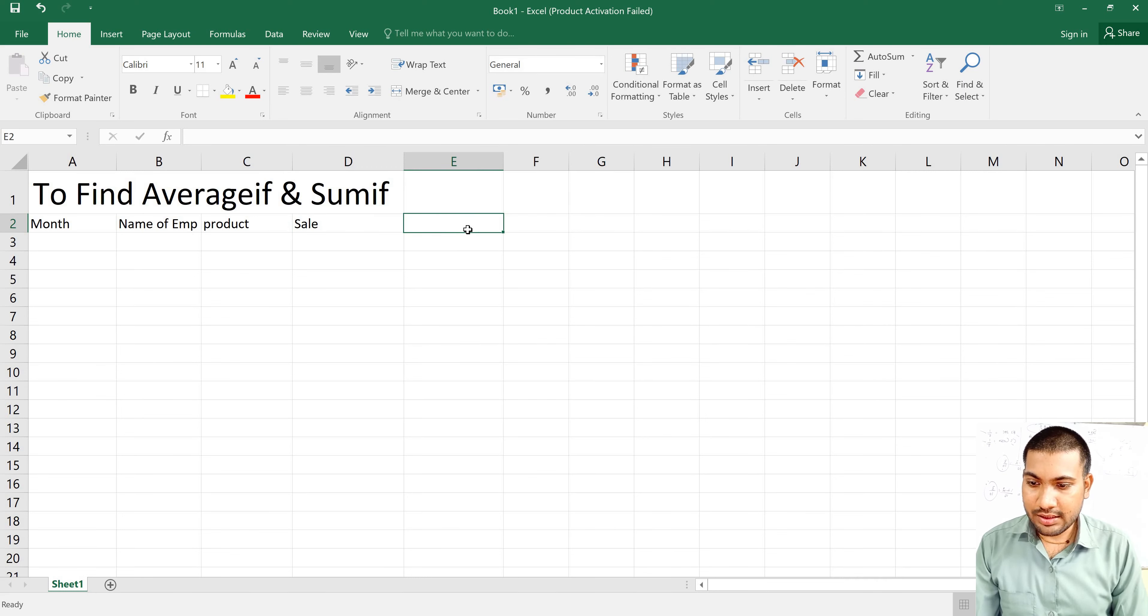
type("A")
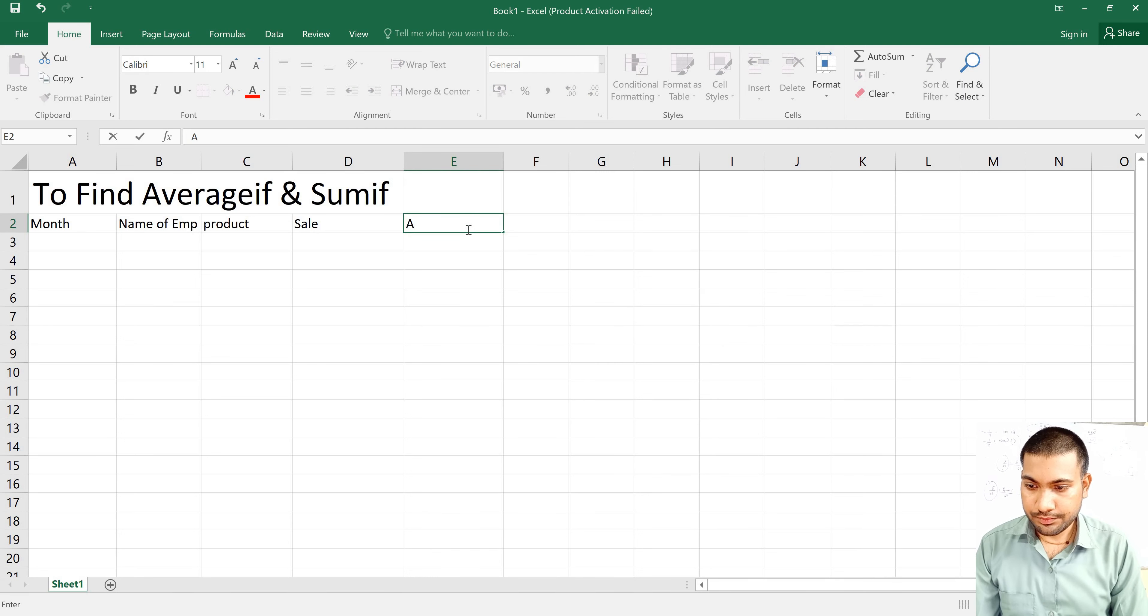
type("ve")
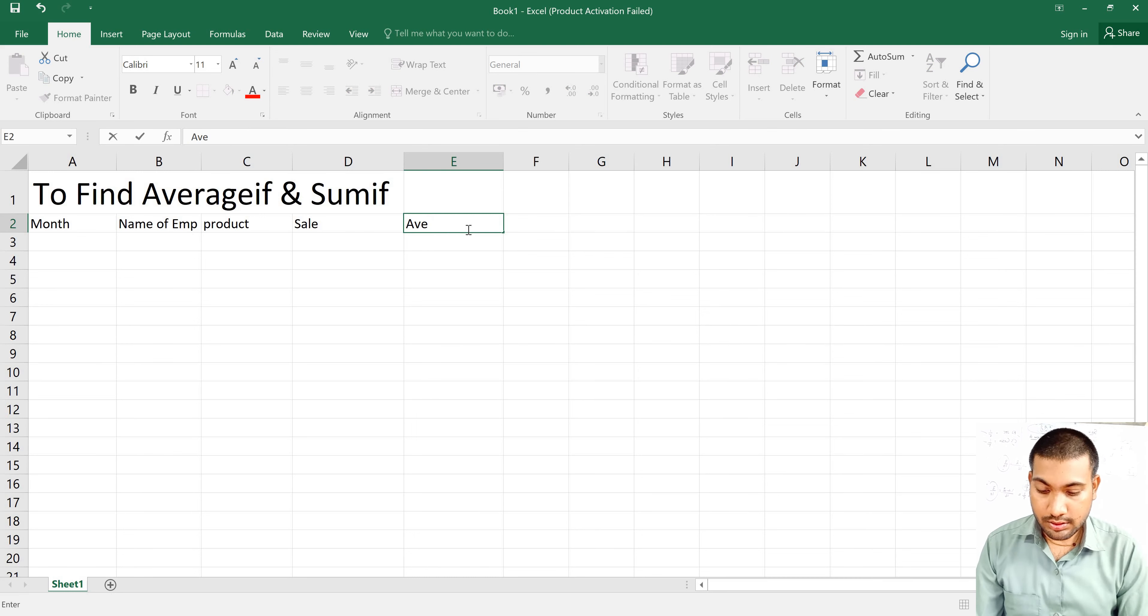
type("rag")
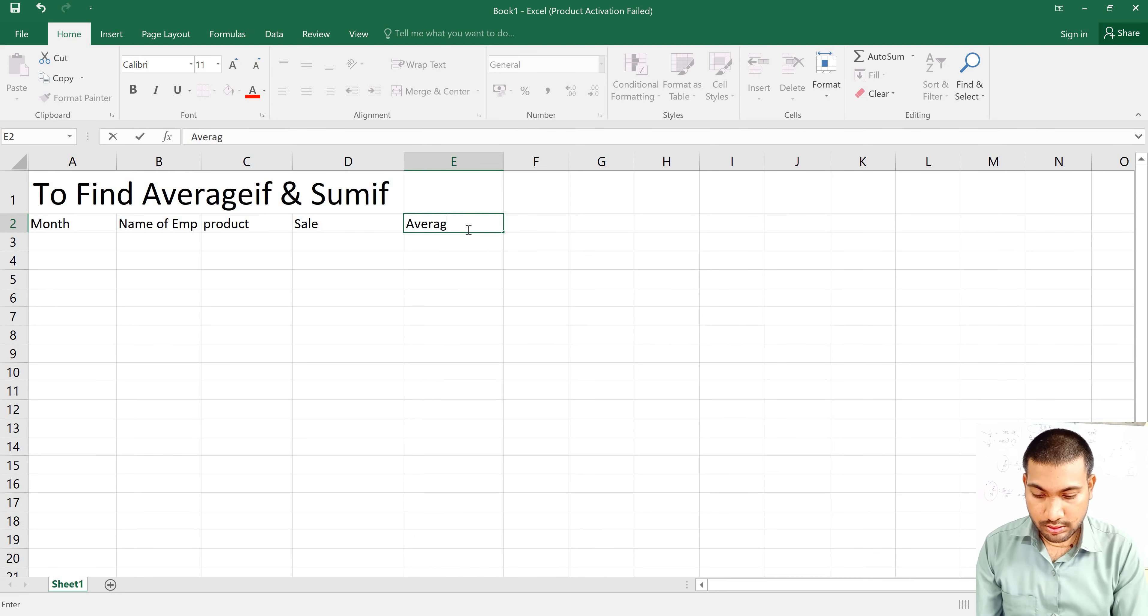
type("eif")
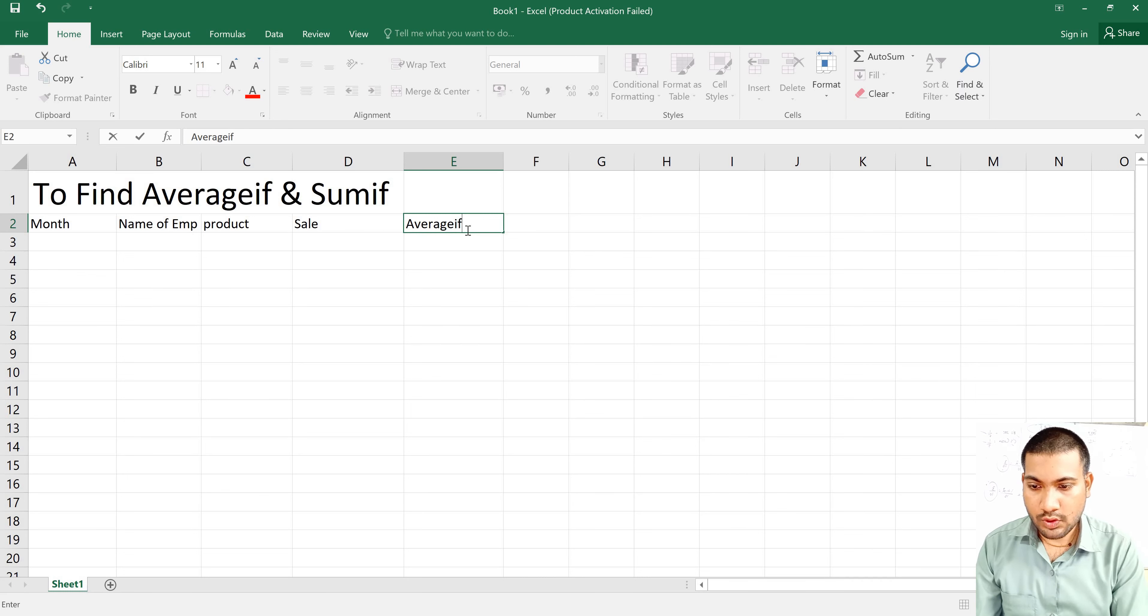
Enter "Sumif" as the column header in cell F2
left_click(542, 228)
type("Sum")
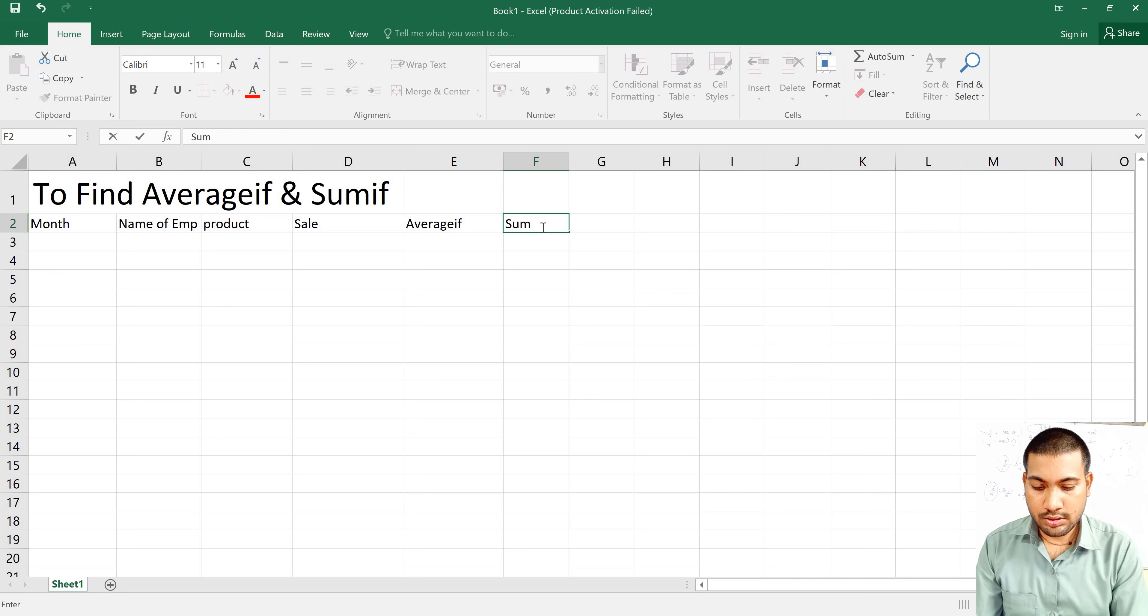
type("if")
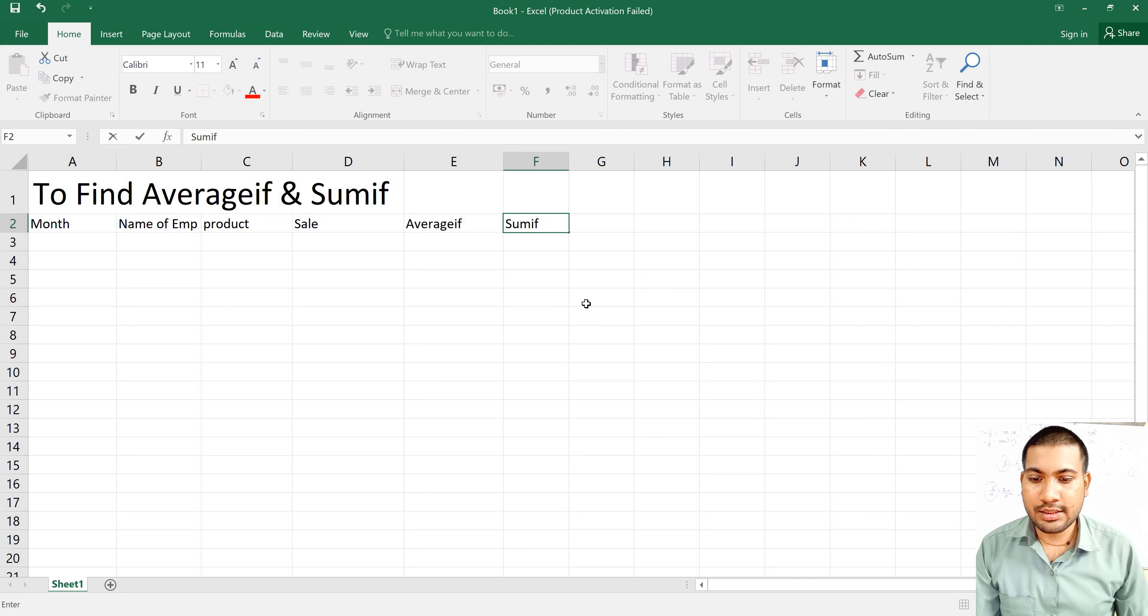
left_click(574, 301)
Merge and center the title across A1:F1 and give it a yellow fill with red text
left_click_drag(53, 196, 534, 196)
left_click(436, 91)
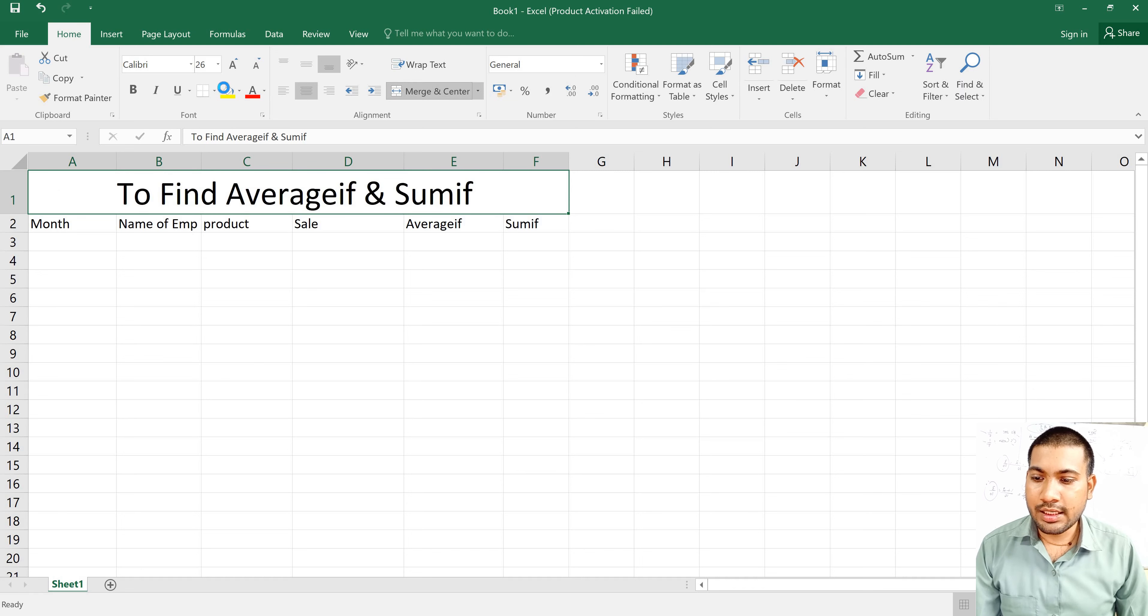
left_click(228, 91)
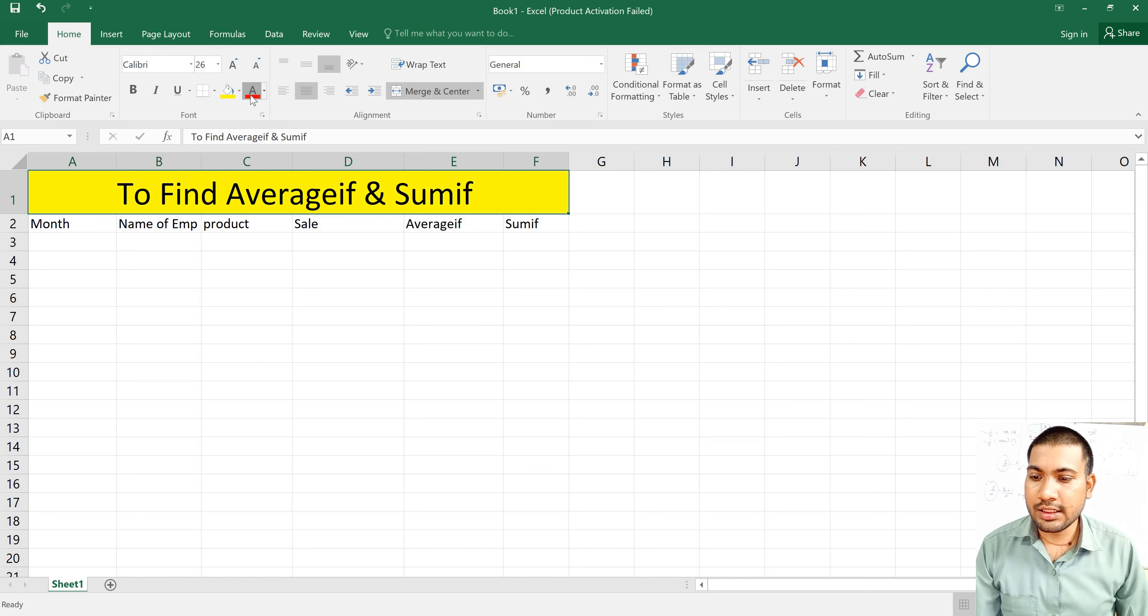
left_click(252, 91)
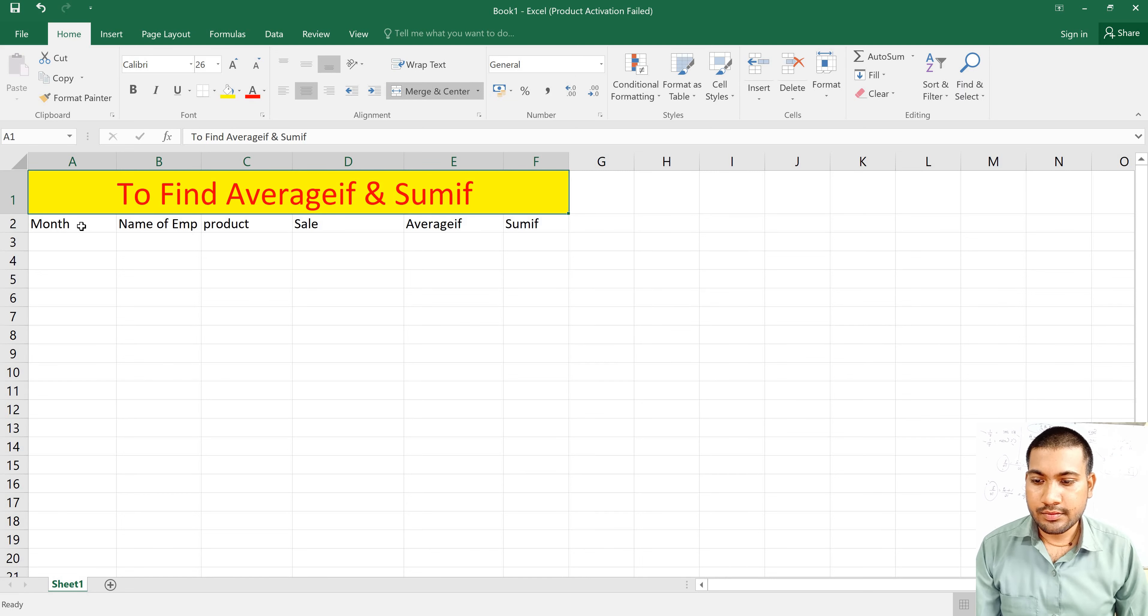
Set the font size of columns A to F from row 2 down to 14 and widen column B to fit its header
left_click_drag(71, 224, 535, 501)
left_click(233, 64)
left_click(233, 64)
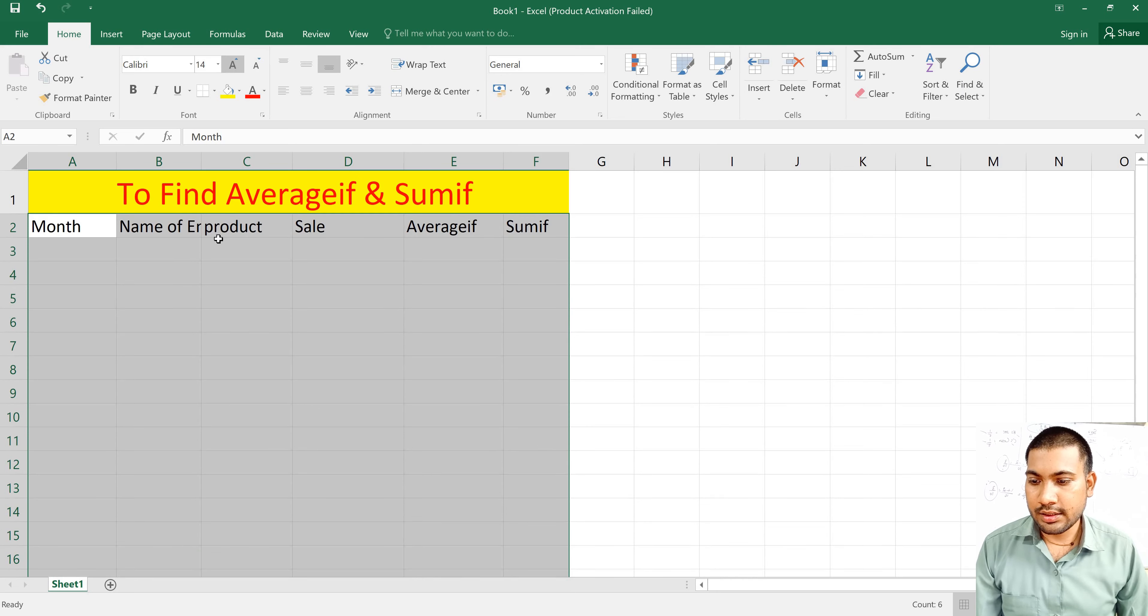
left_click(177, 219)
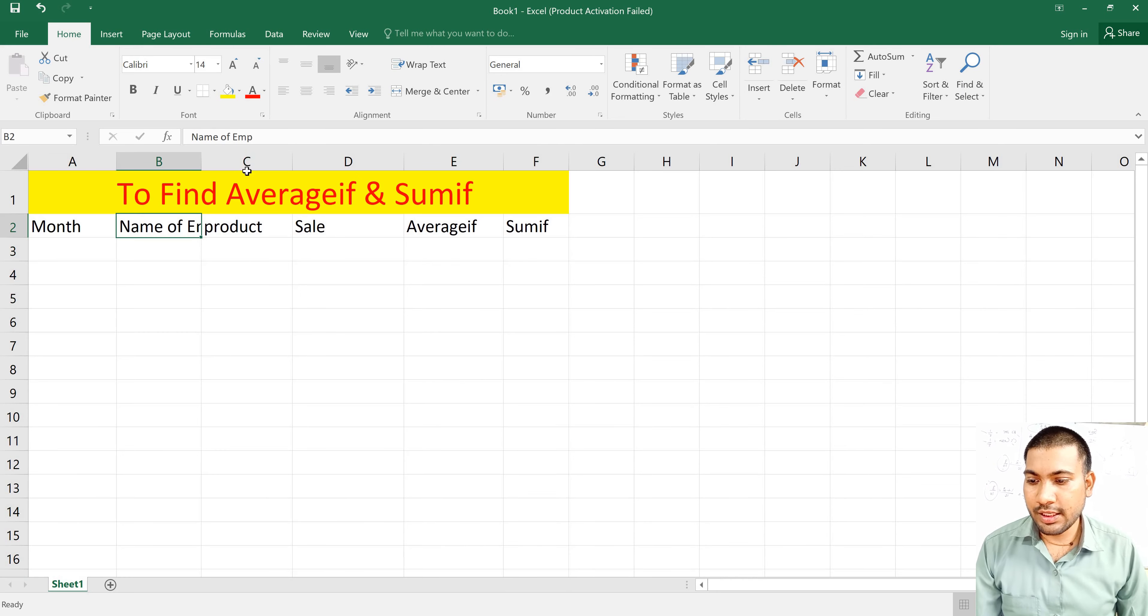
left_click_drag(201, 163, 228, 163)
Enter "jan" as the first month in cell A3
left_click(392, 292)
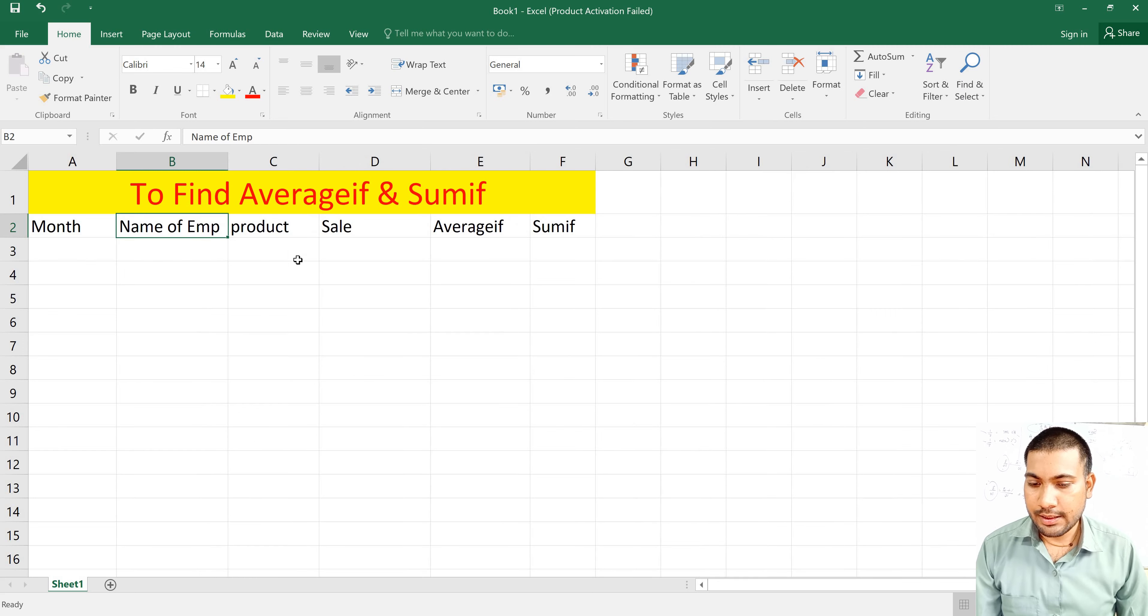
key("Left")
key("Left")
key("Left")
key("Up")
key("Up")
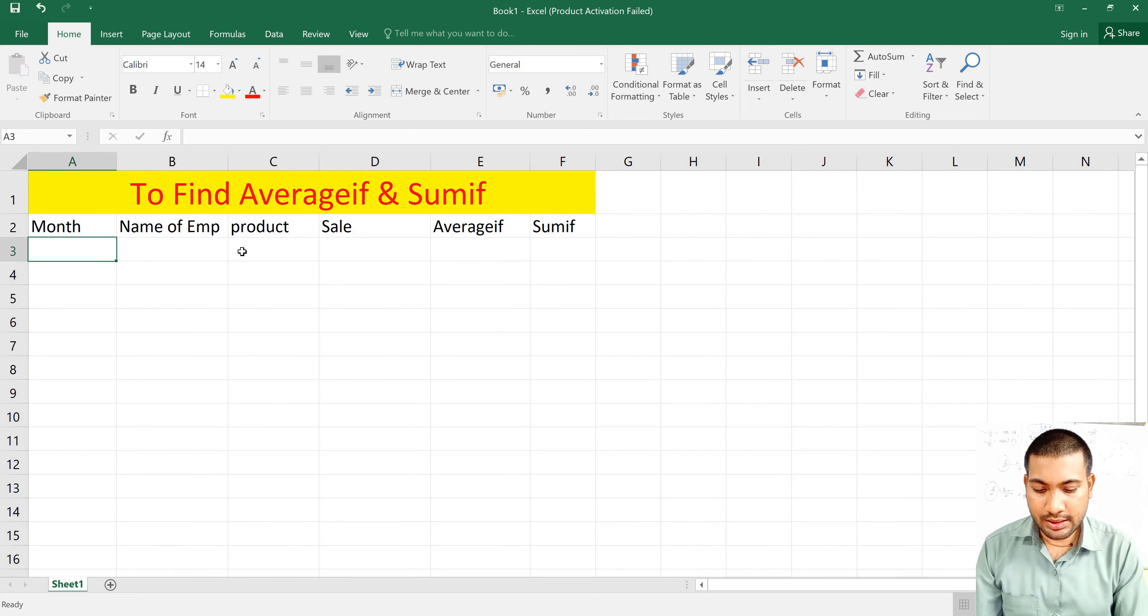
type("jan")
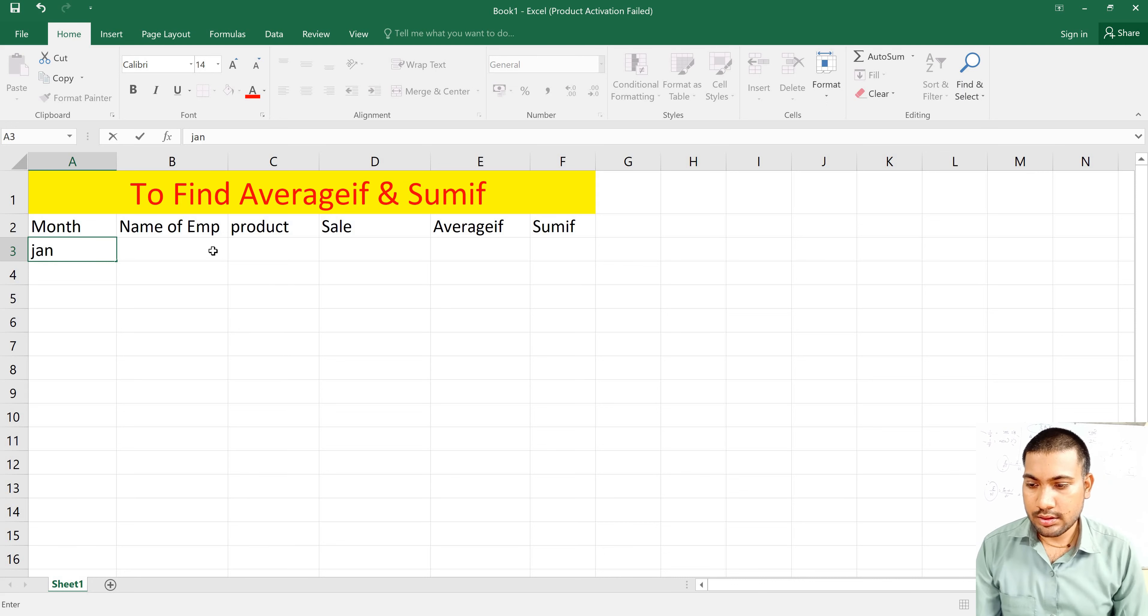
Enter the first names of the three employees in cells B3 to B5 of the Name of Emp column
left_click(219, 252)
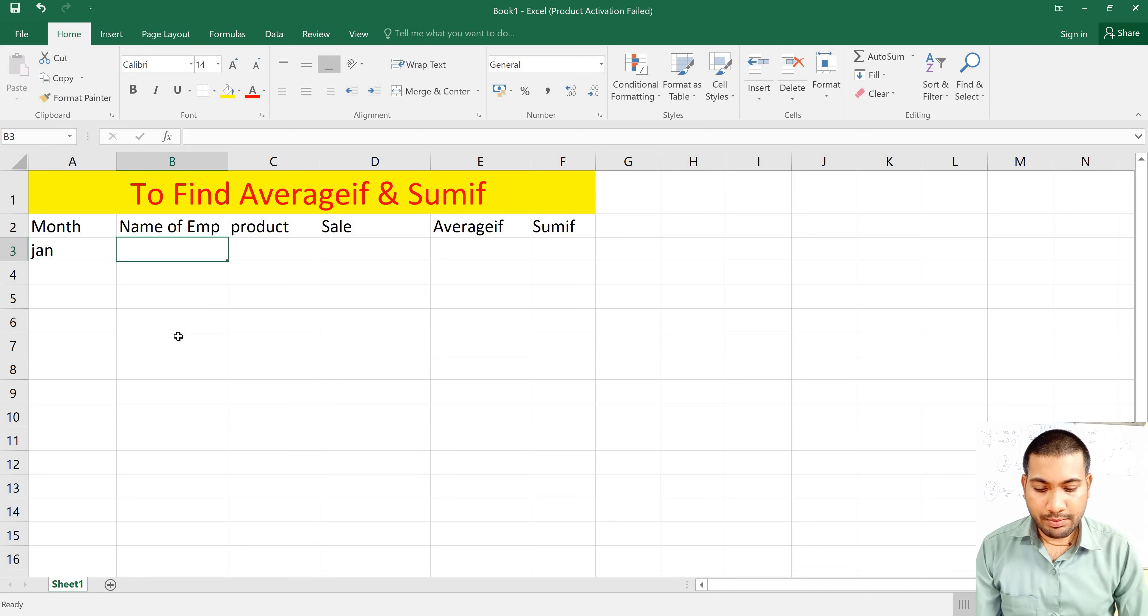
type("Jai")
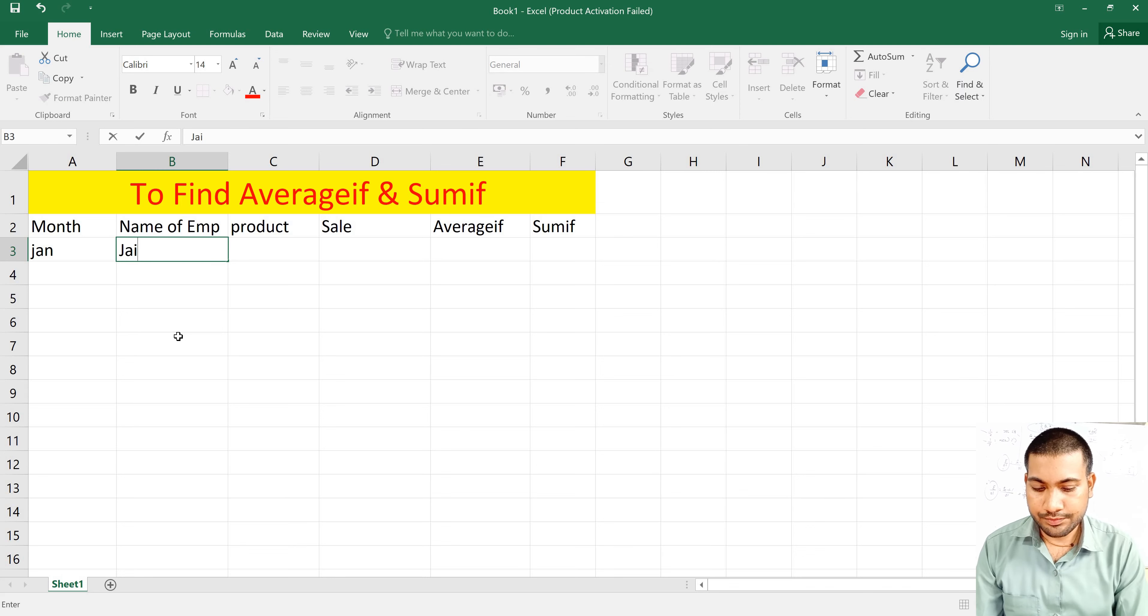
key("Return")
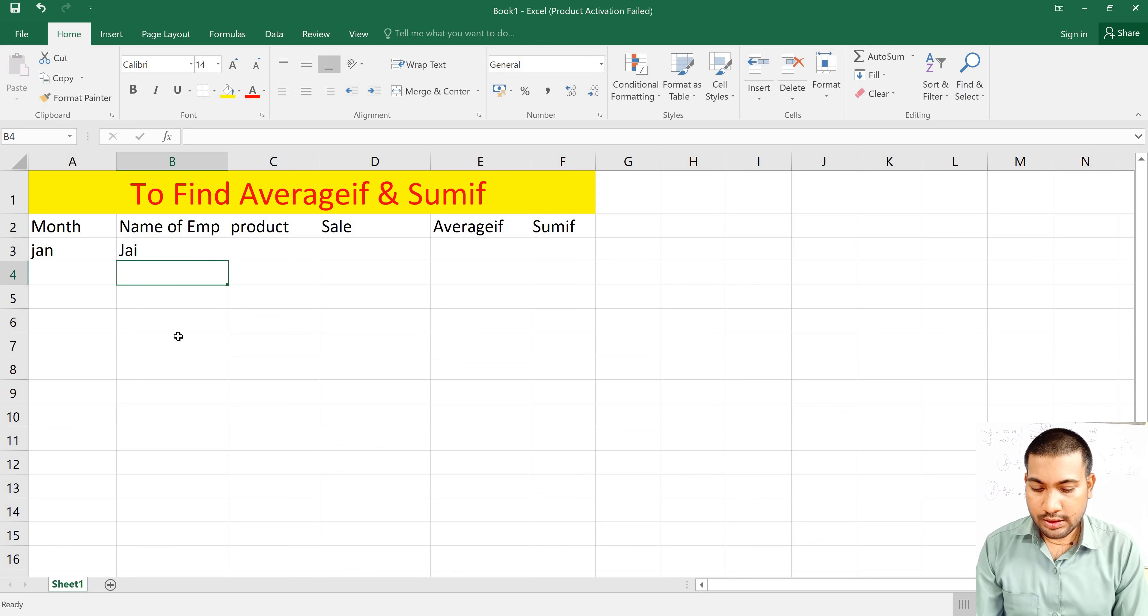
type("Mohi")
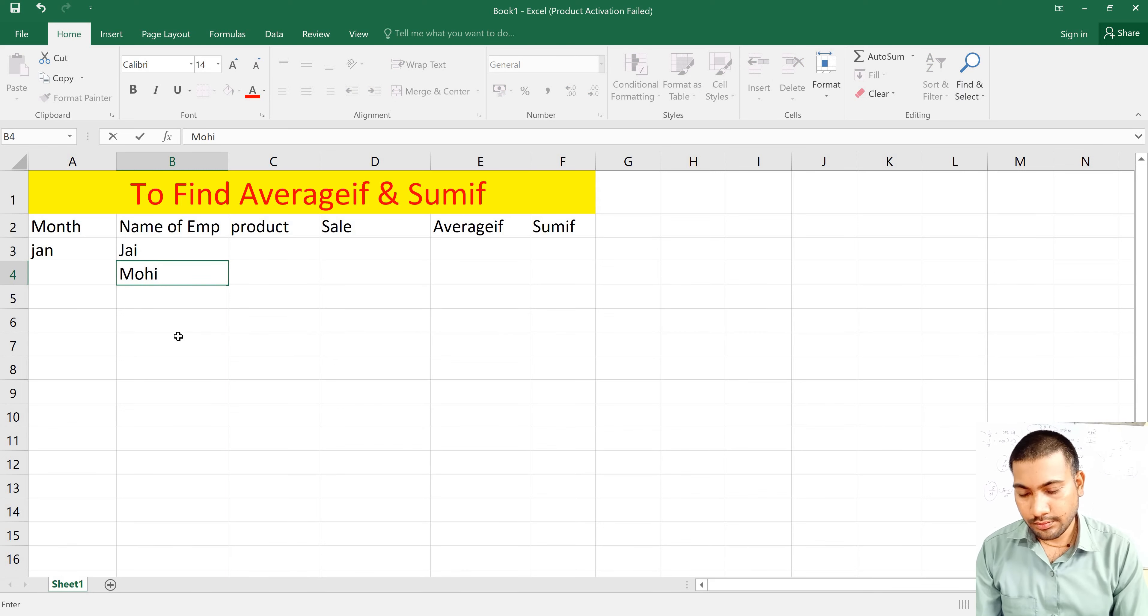
type("t")
key("Return")
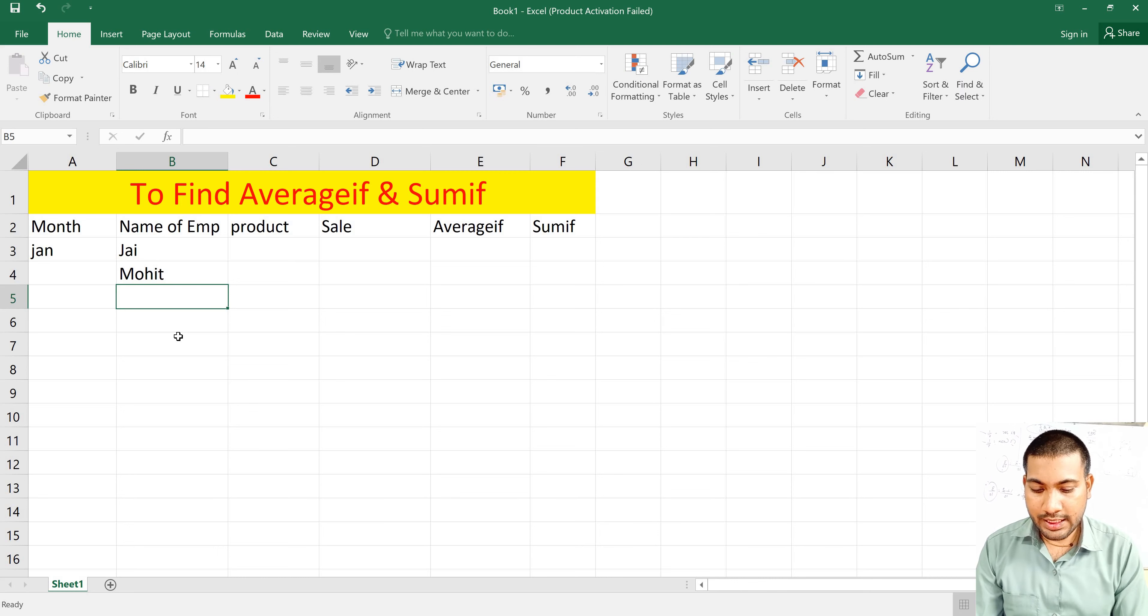
type("Nai")
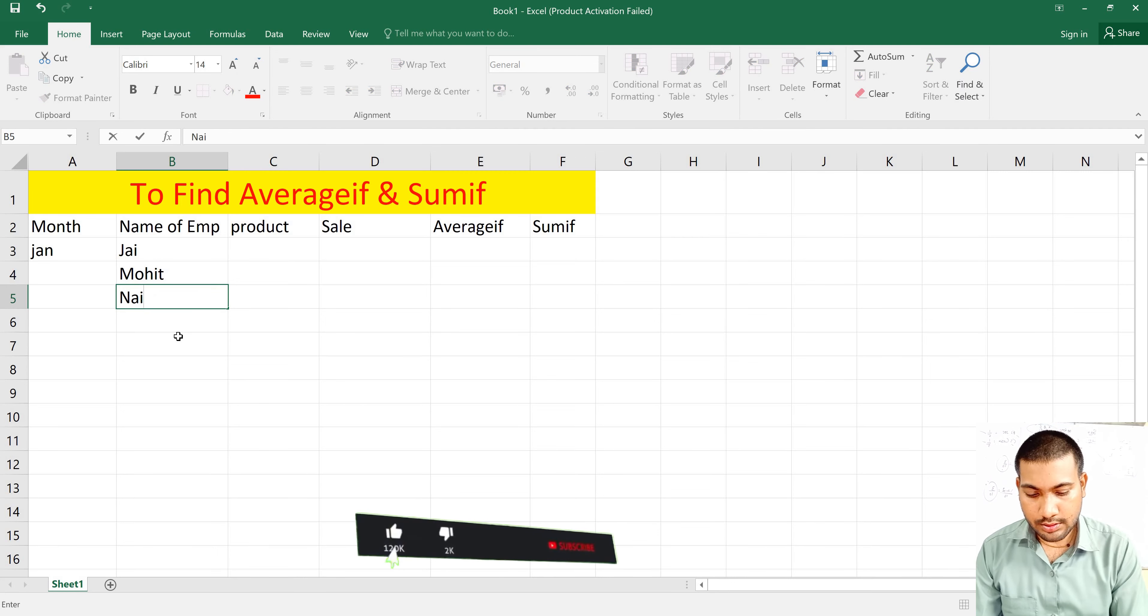
type("na")
left_click(174, 346)
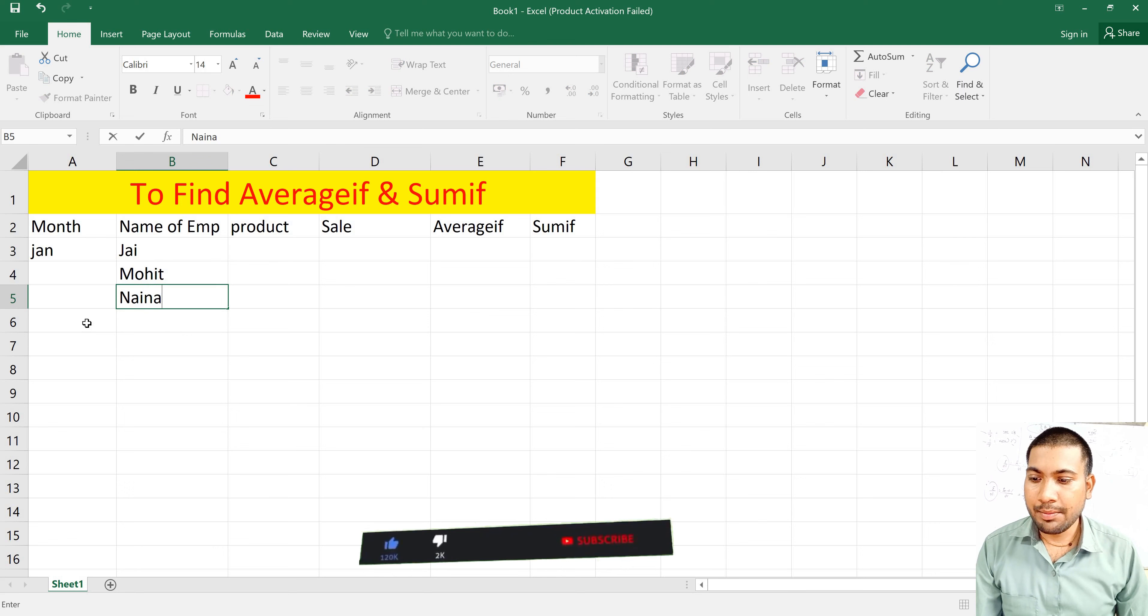
Enter "Feb" as the second month in cell A6
left_click(111, 324)
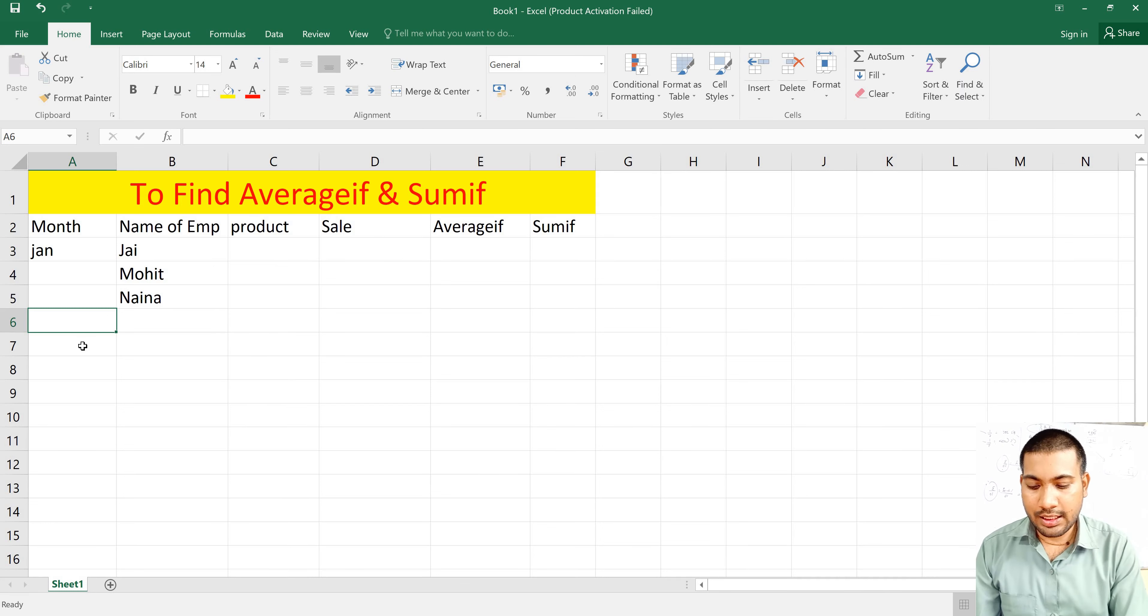
type("Feb")
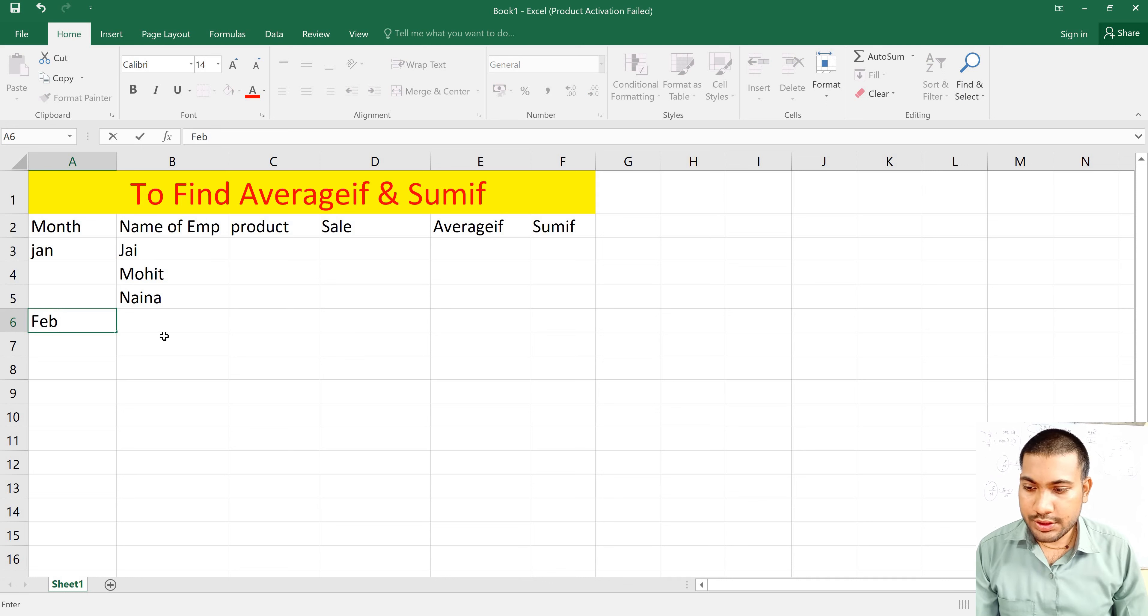
key("Return")
Copy the three employee names from B3:B5 into B6:B8 for February
left_click_drag(154, 250, 159, 300)
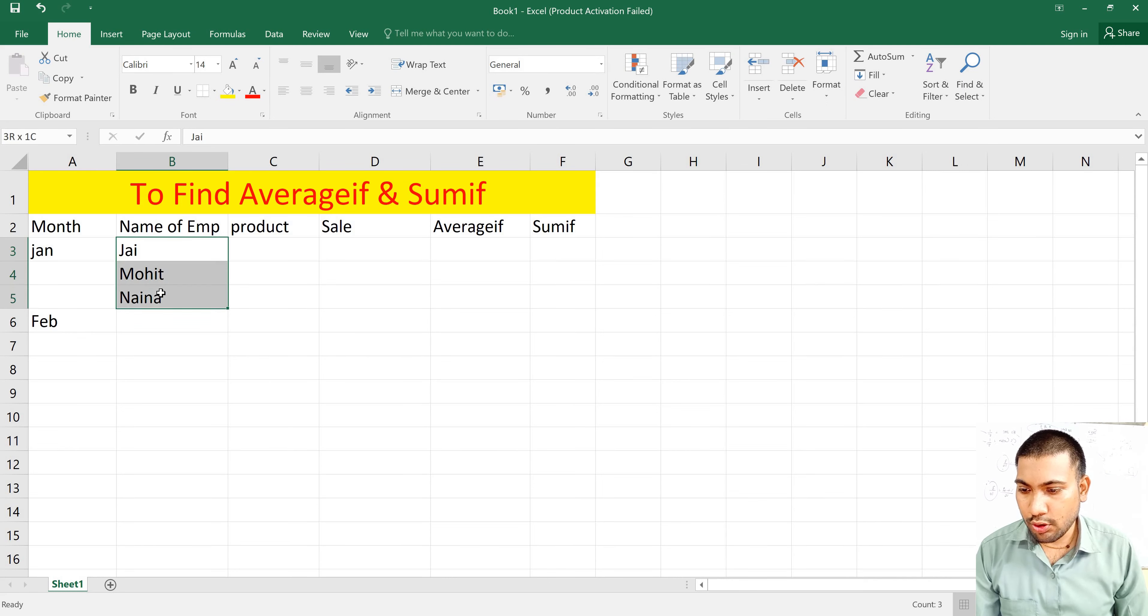
key("ctrl+c")
key("ctrl+q")
left_click(147, 330)
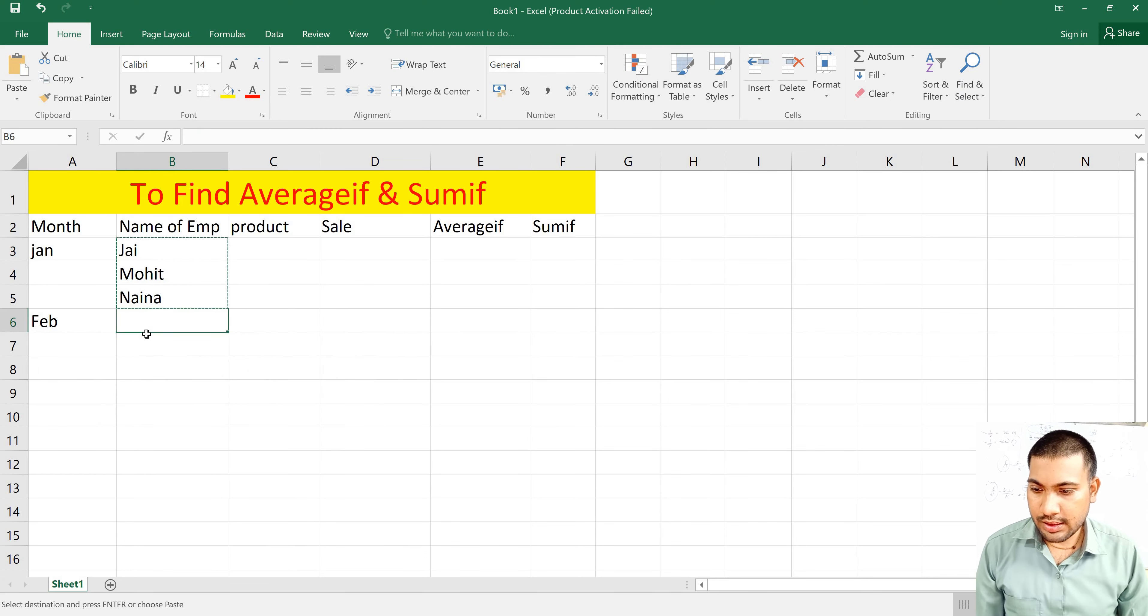
key("ctrl+v")
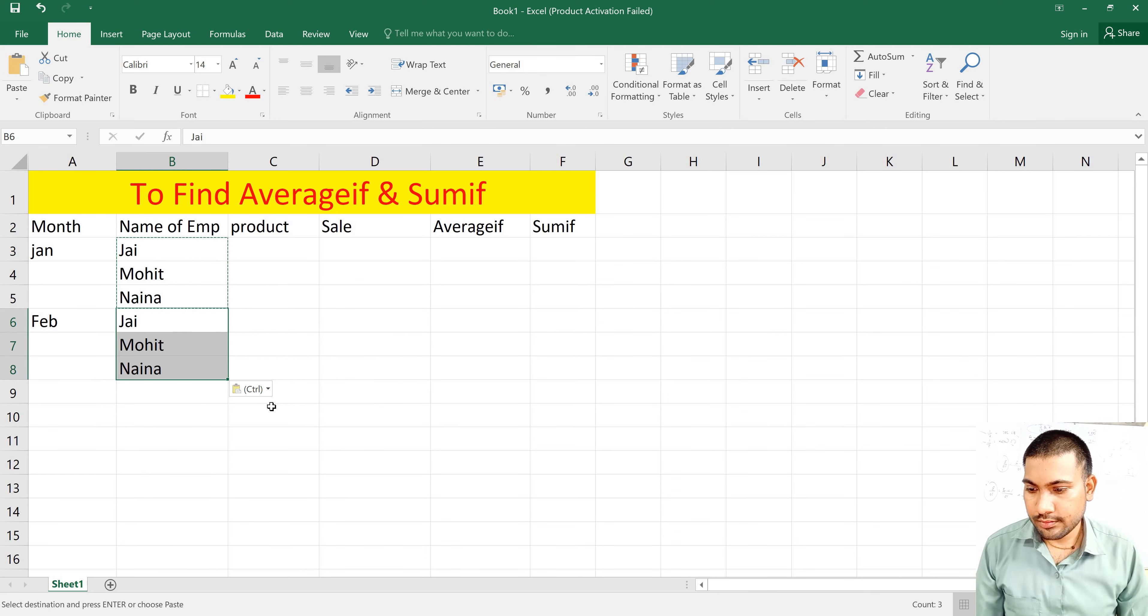
Enter "Mar" as the third month in cell A9
left_click(81, 394)
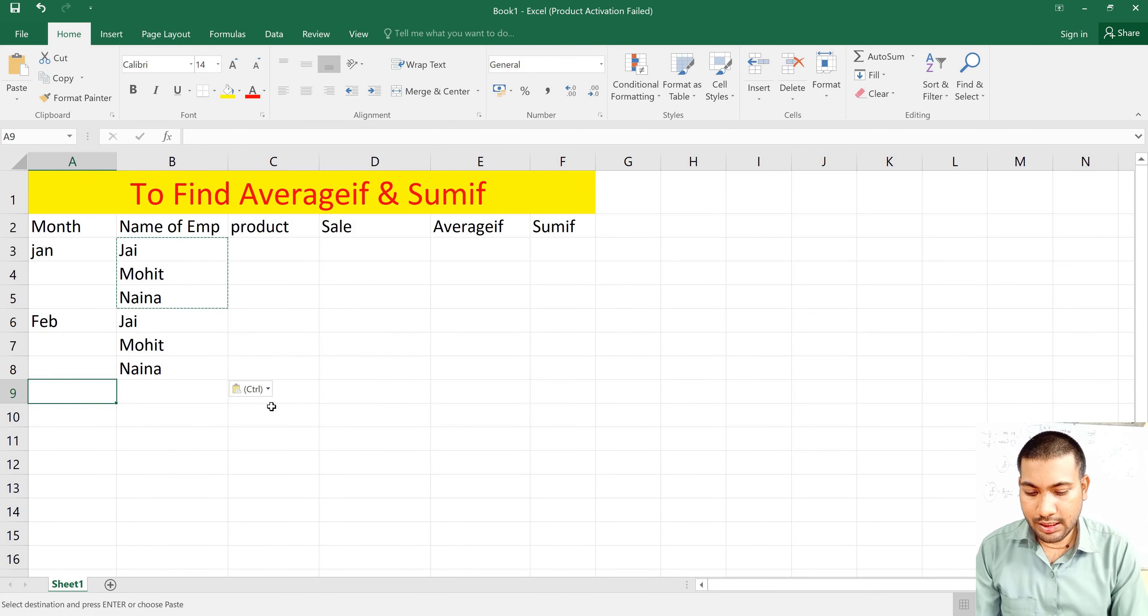
type("mar")
key("BackSpace")
key("BackSpace")
key("BackSpace")
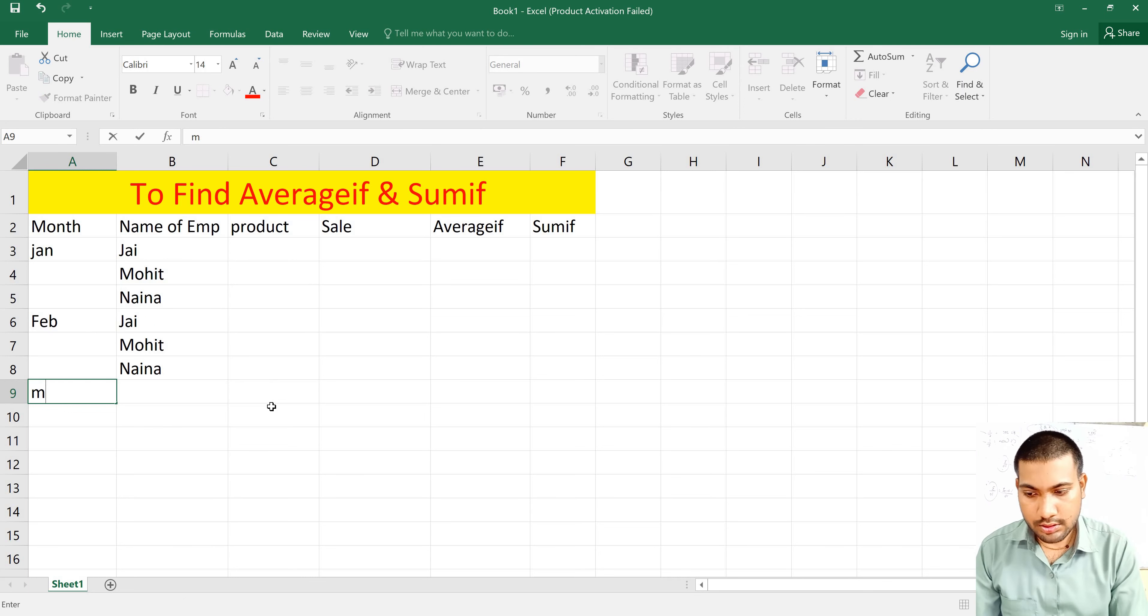
type("Mar")
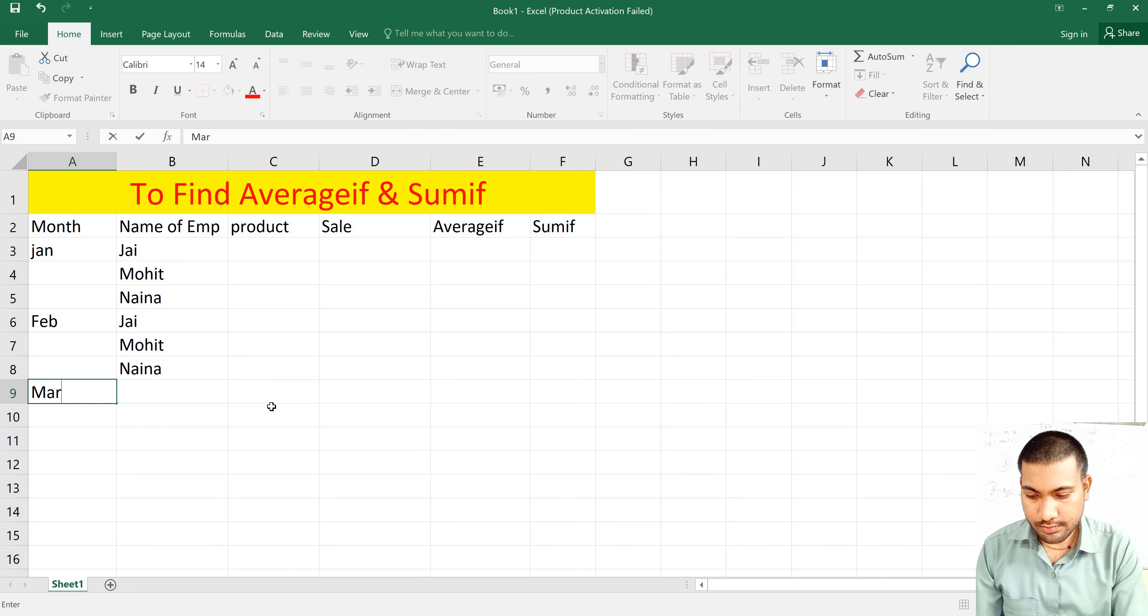
key("Return")
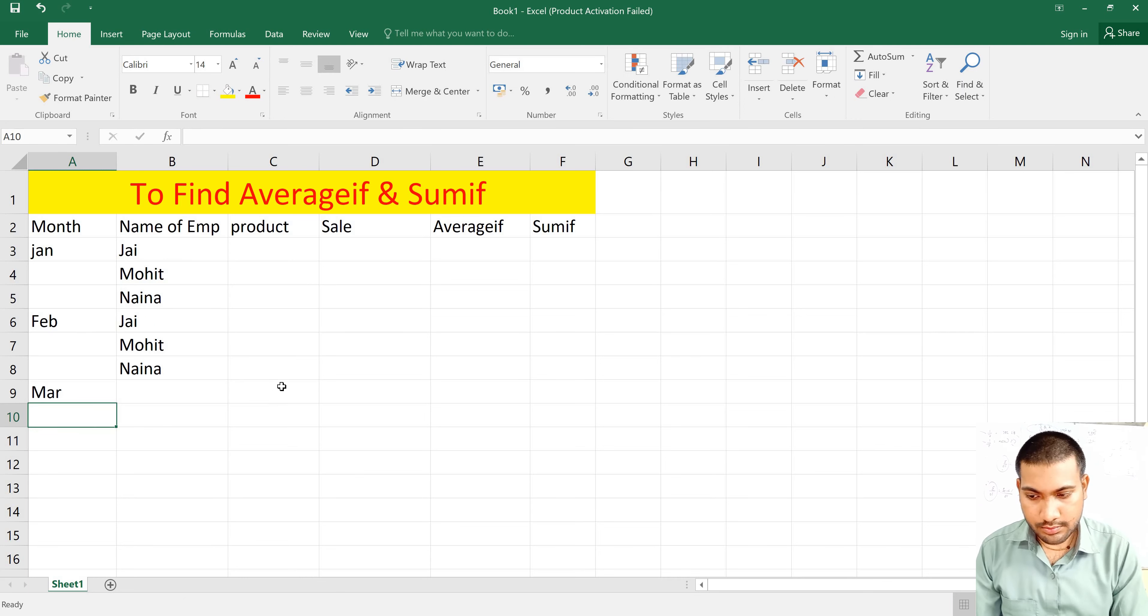
Copy the three employee names from B6:B8 into B9:B11 and again into B12:B14
left_click(188, 403)
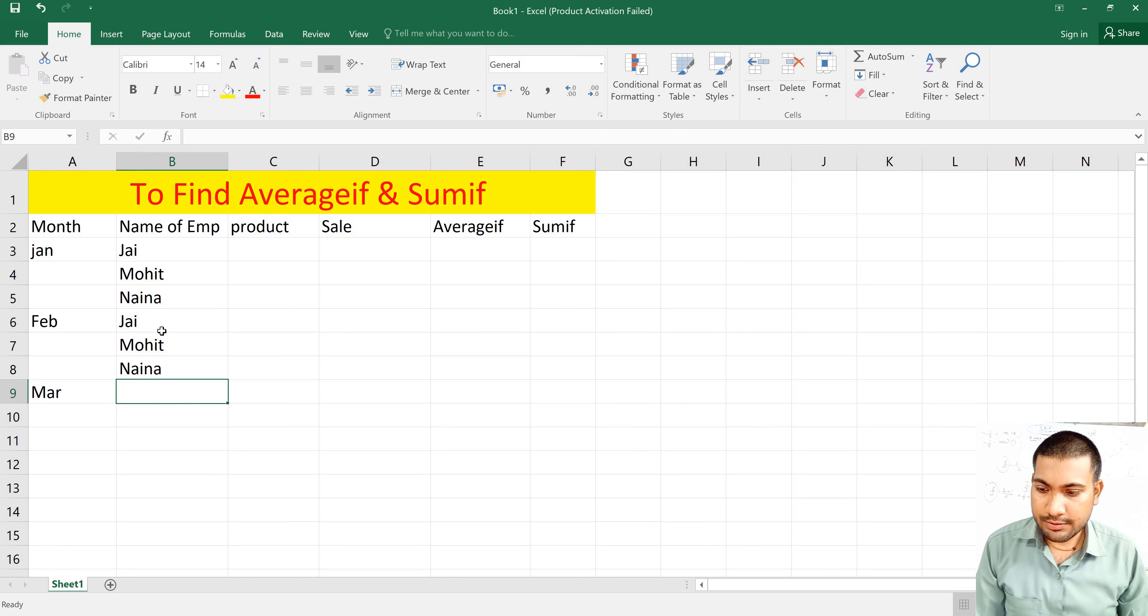
left_click_drag(154, 322, 153, 374)
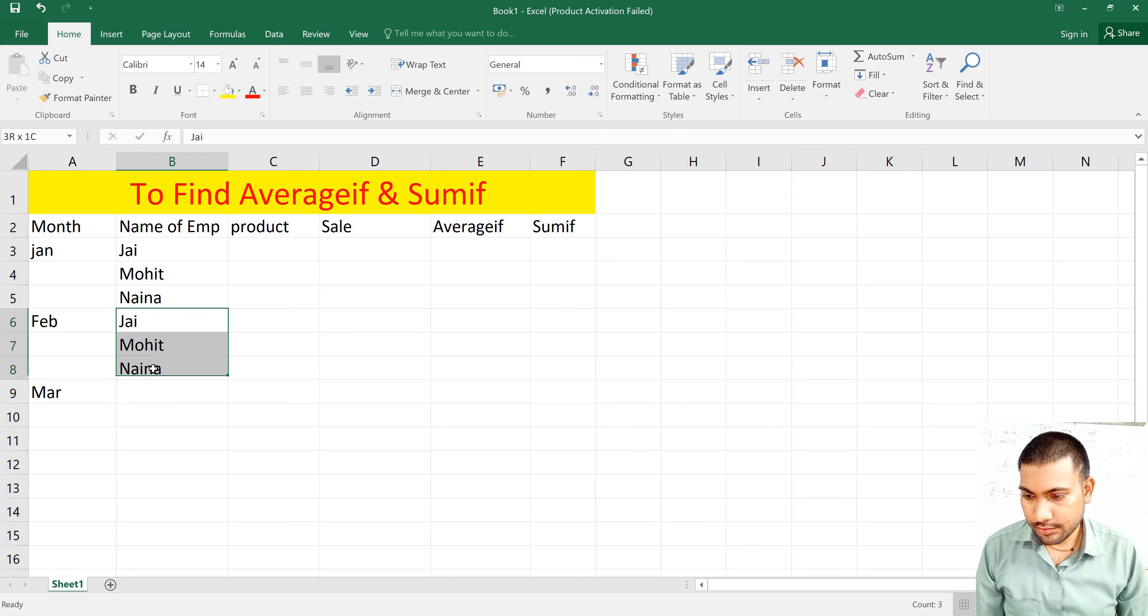
key("ctrl+c")
left_click(144, 395)
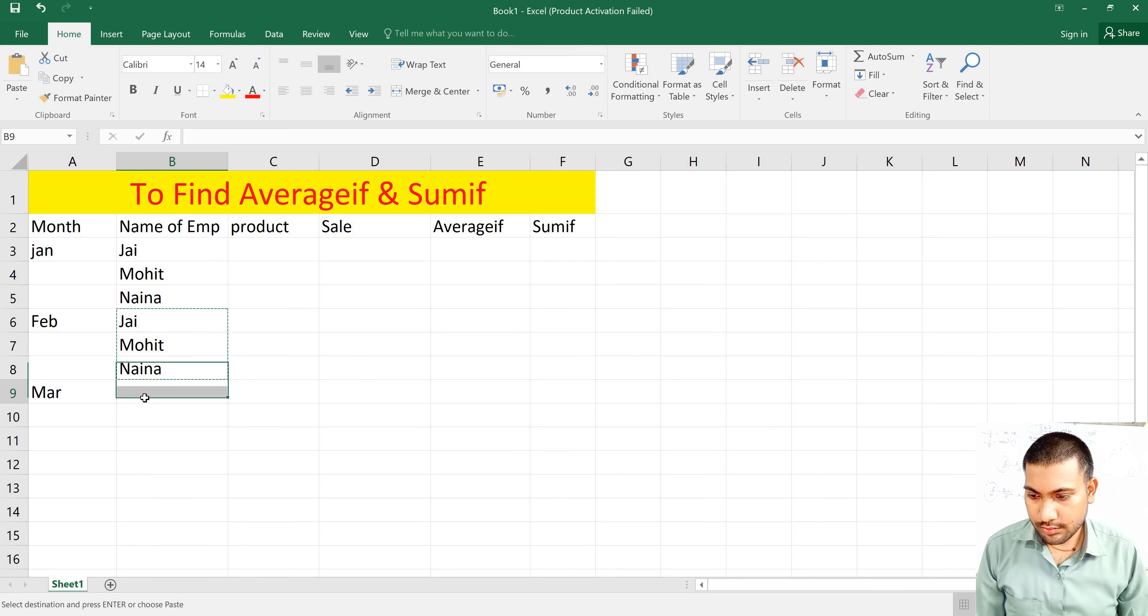
key("ctrl+v")
left_click(156, 468)
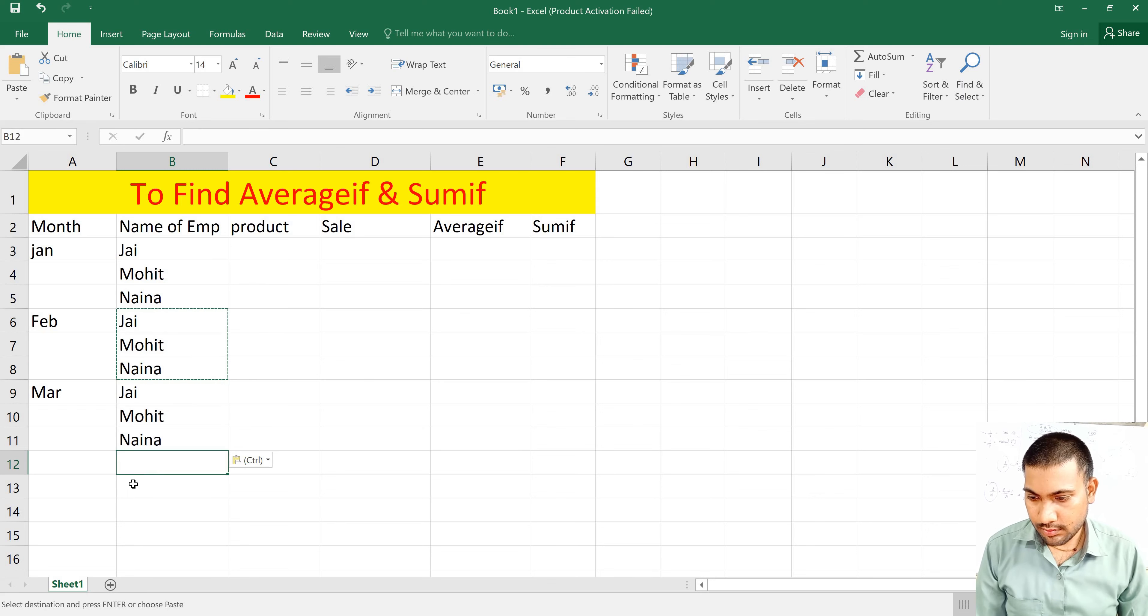
key("ctrl+v")
Enter "Apr" as the fourth month in cell A12
key("Left")
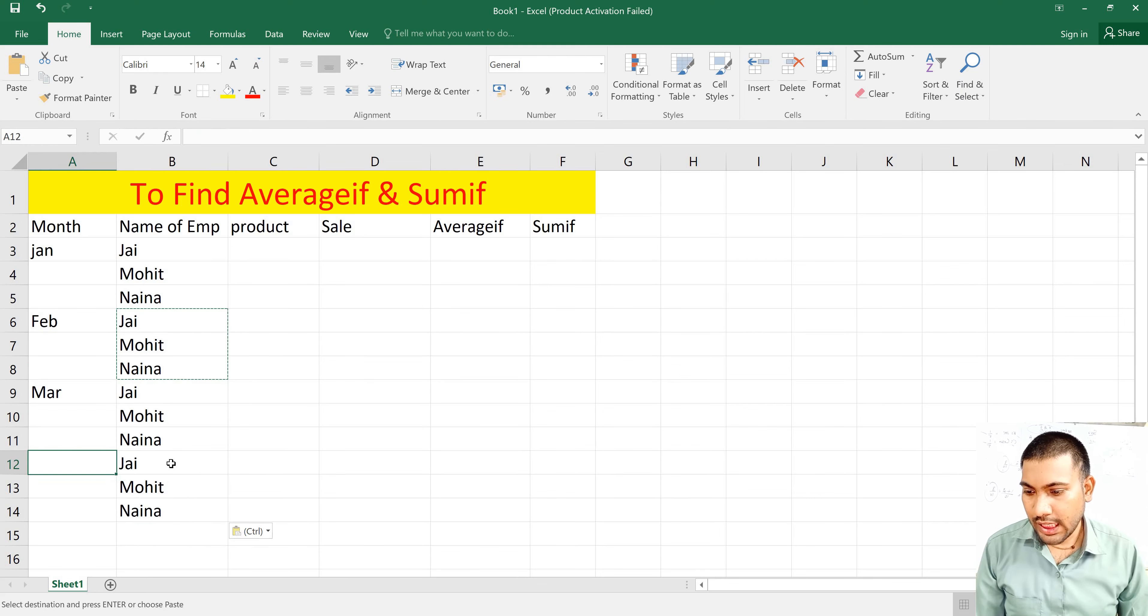
type("Apr")
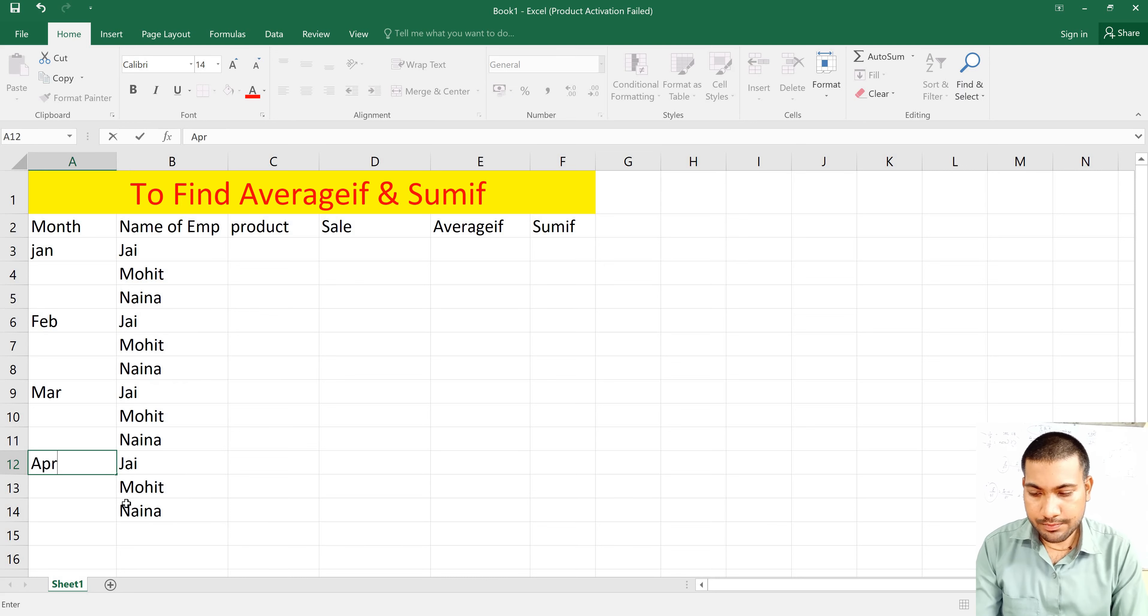
key("Return")
key("Down")
key("Down")
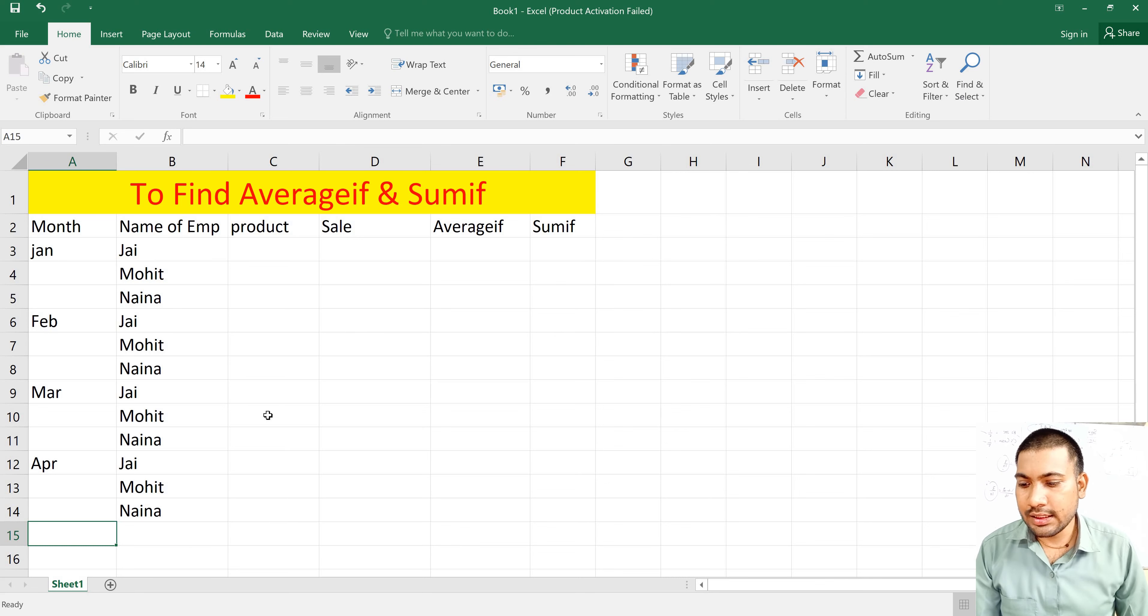
key("Up")
key("Right")
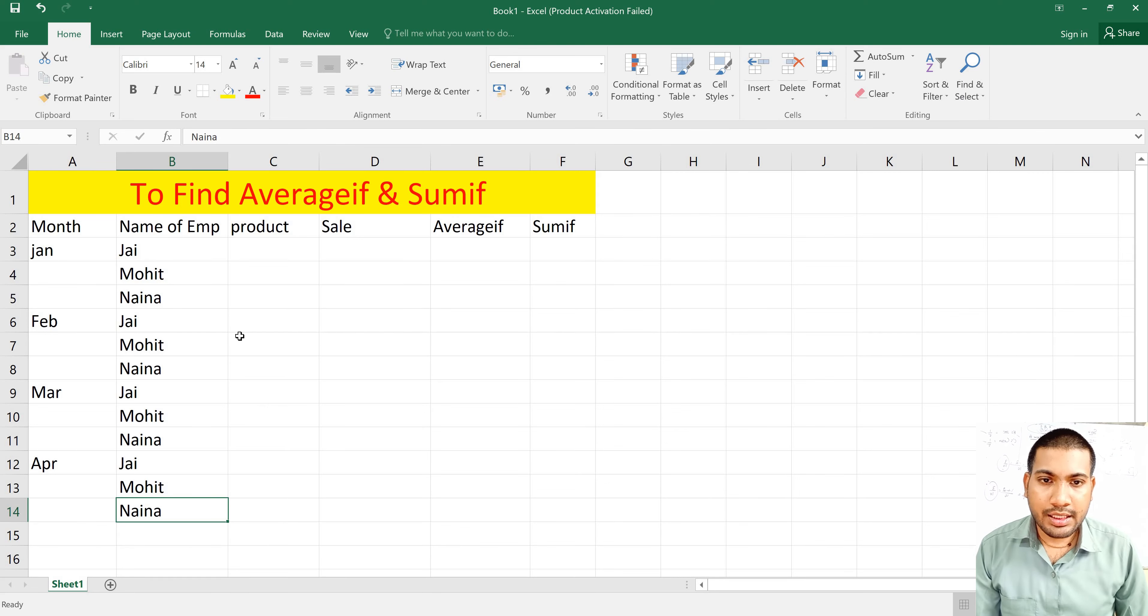
Enter the products "Mouse", "Keyboard" and "CPU" in cells C3 to C5
left_click(261, 263)
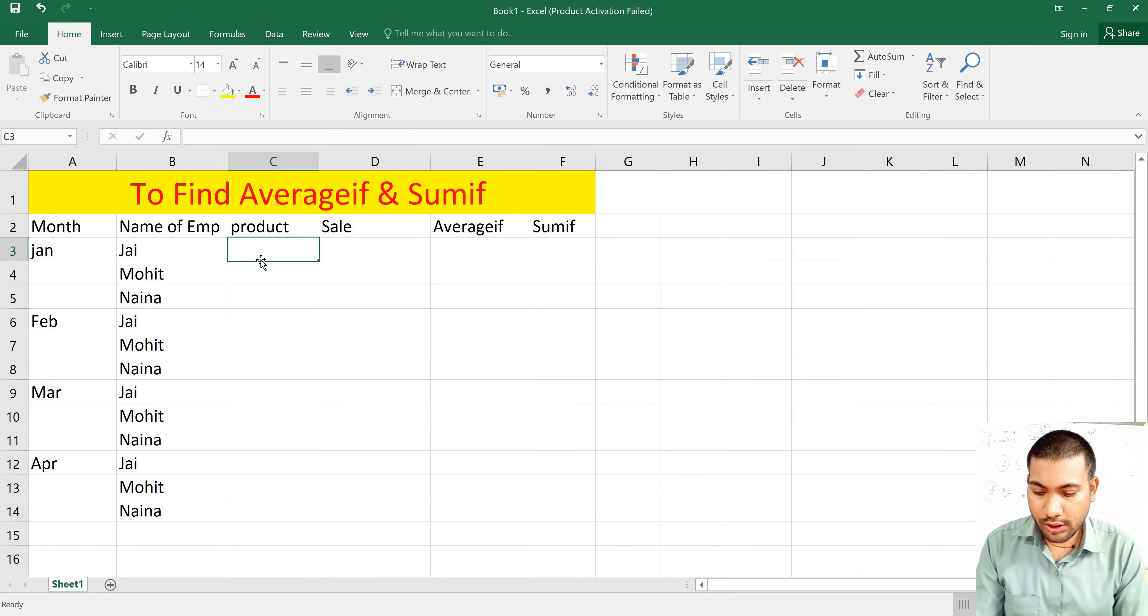
type("Mo")
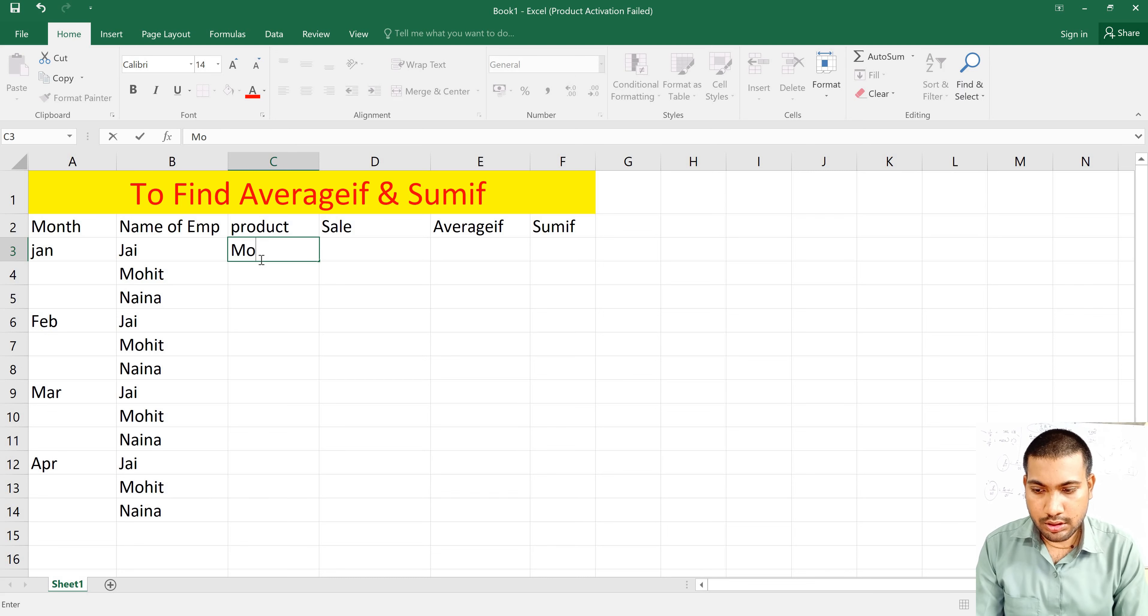
type("ud")
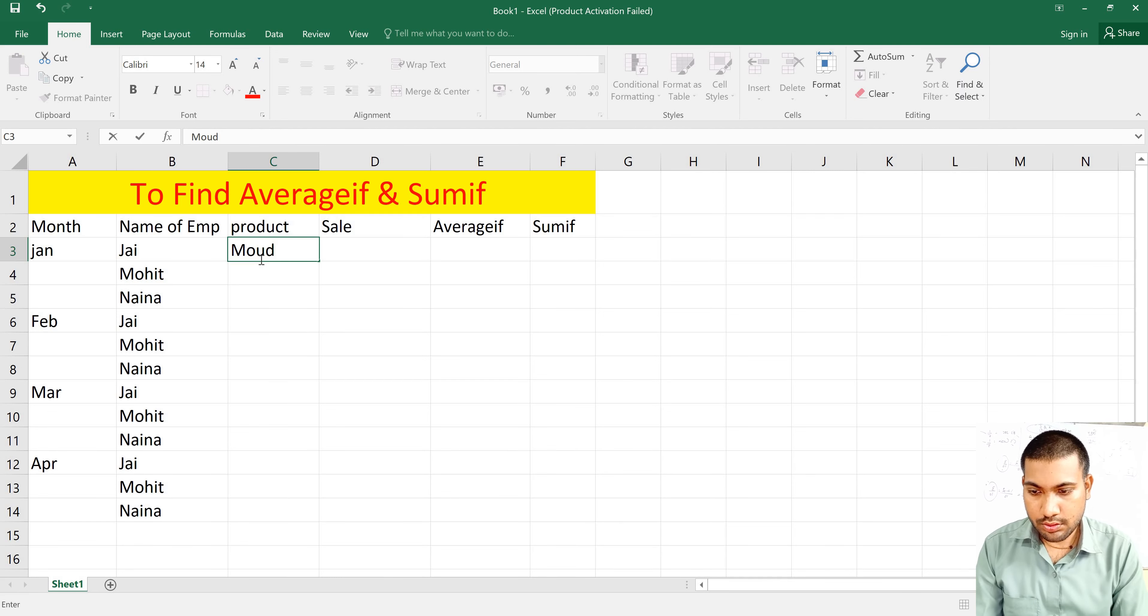
key("BackSpace")
type("se")
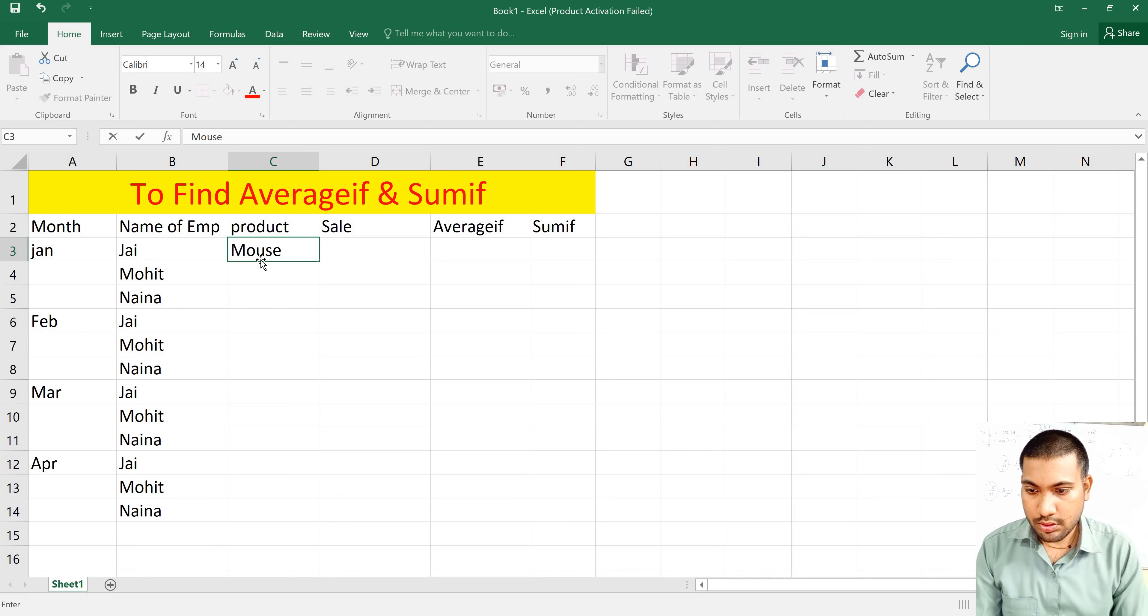
key("Return")
type("K")
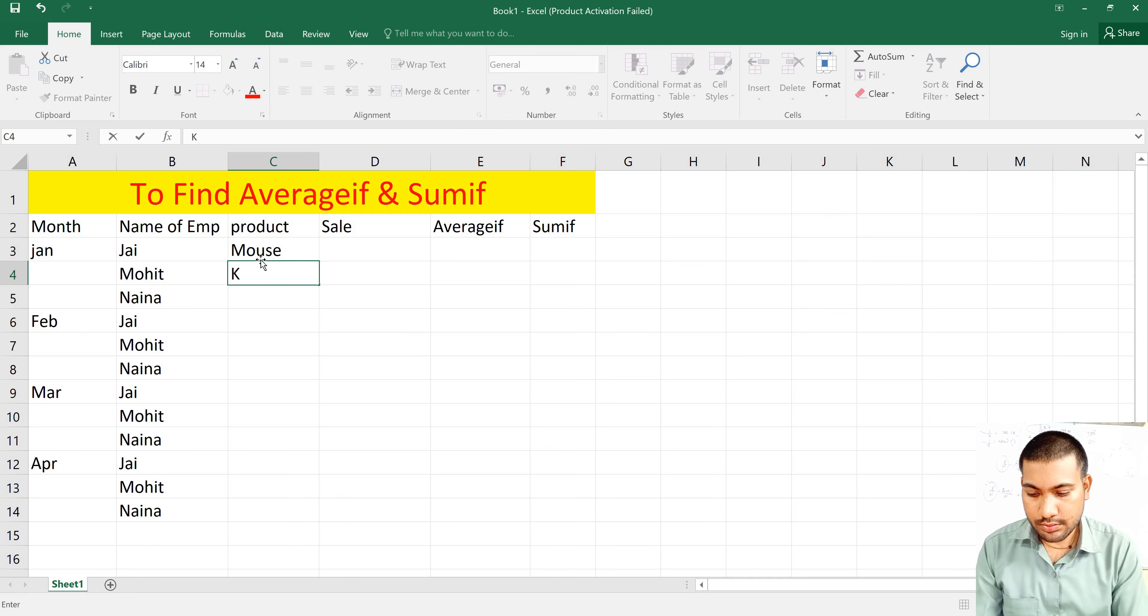
type("ey")
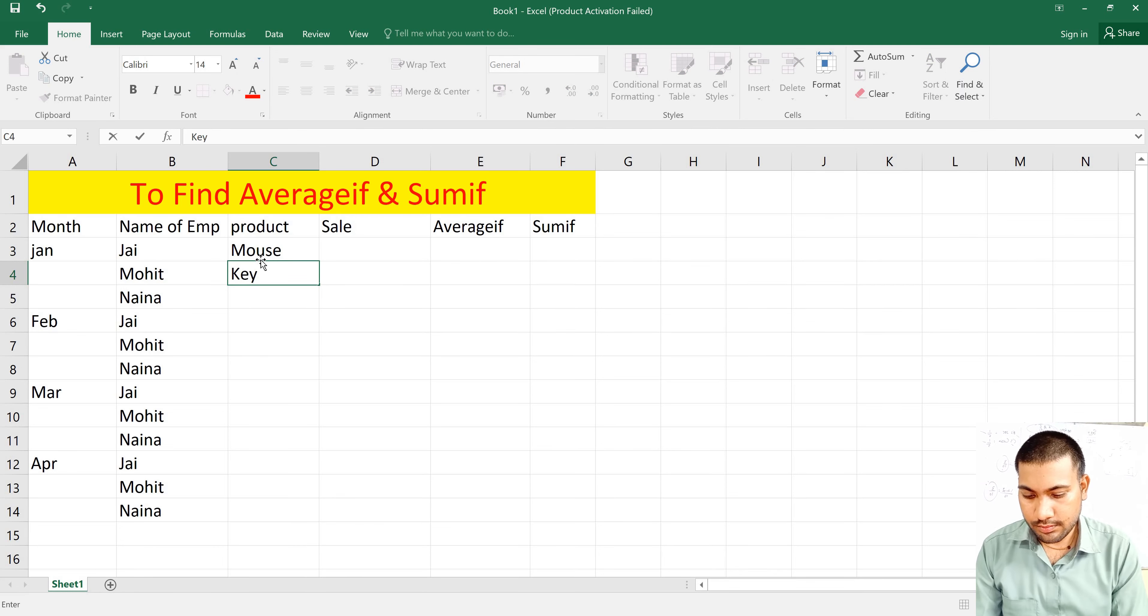
type("board")
key("Return")
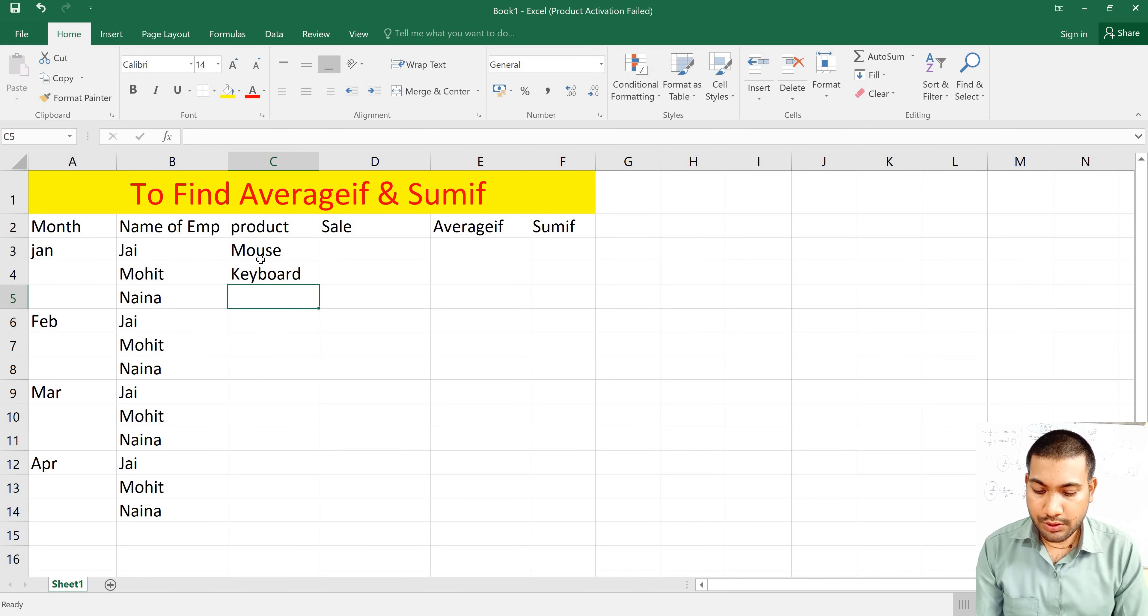
type("CPU")
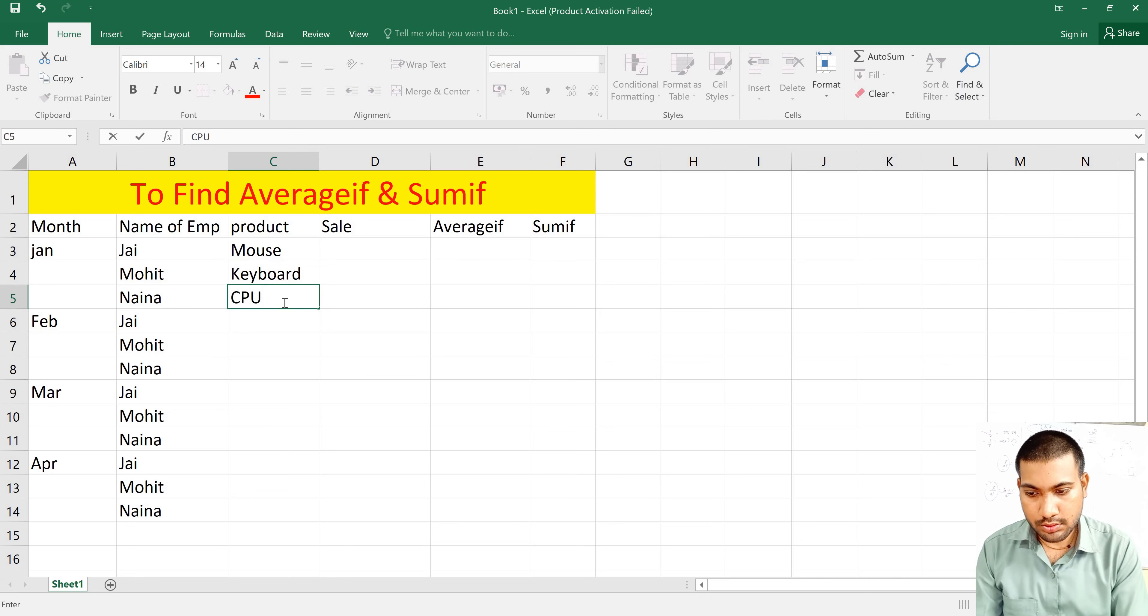
left_click(149, 252)
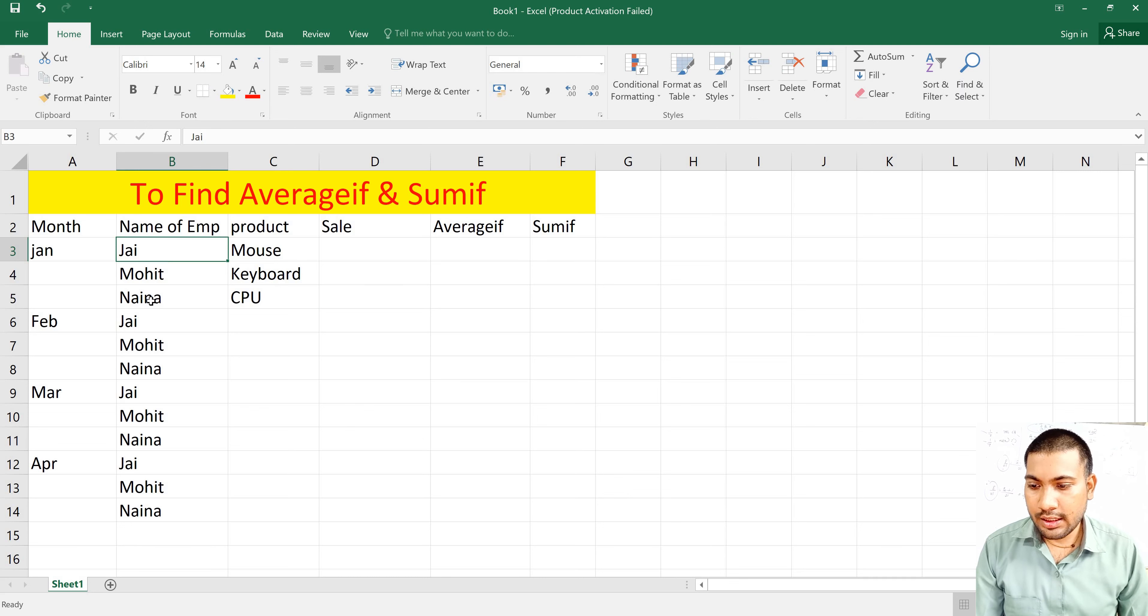
key("Down")
key("Down")
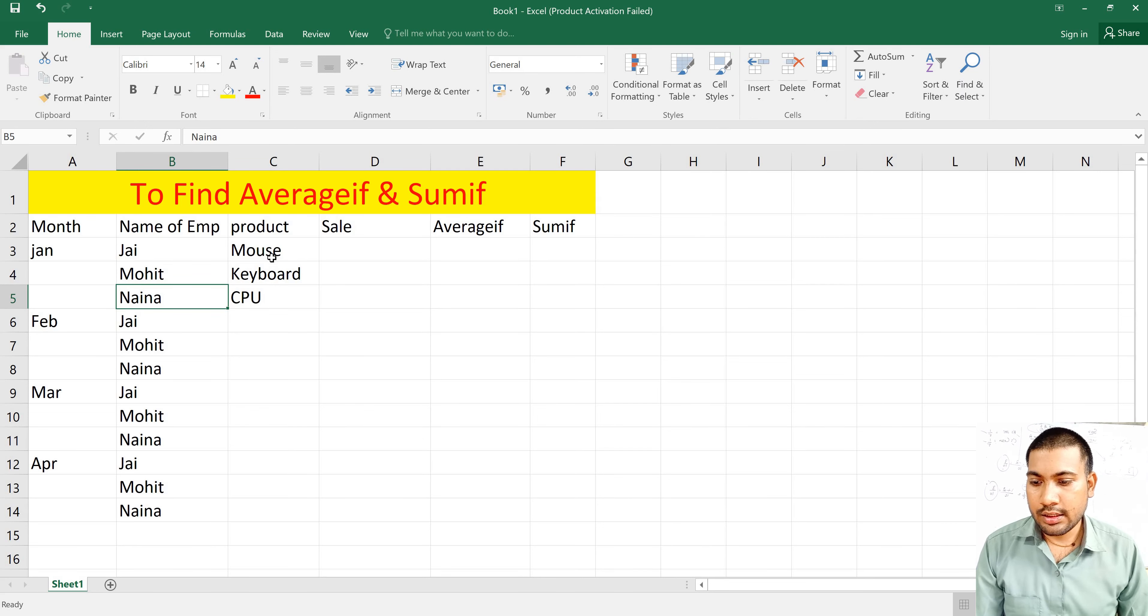
left_click_drag(269, 254, 271, 299)
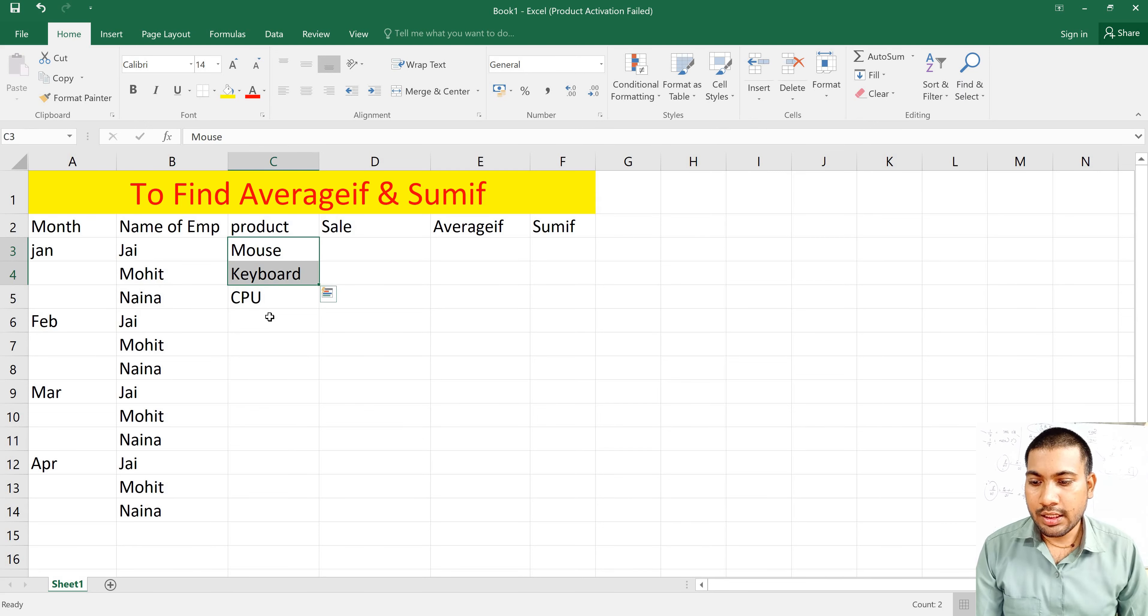
Copy the three product names from C3:C5 into C6:C8, C9:C11 and C12:C14
left_click(269, 316)
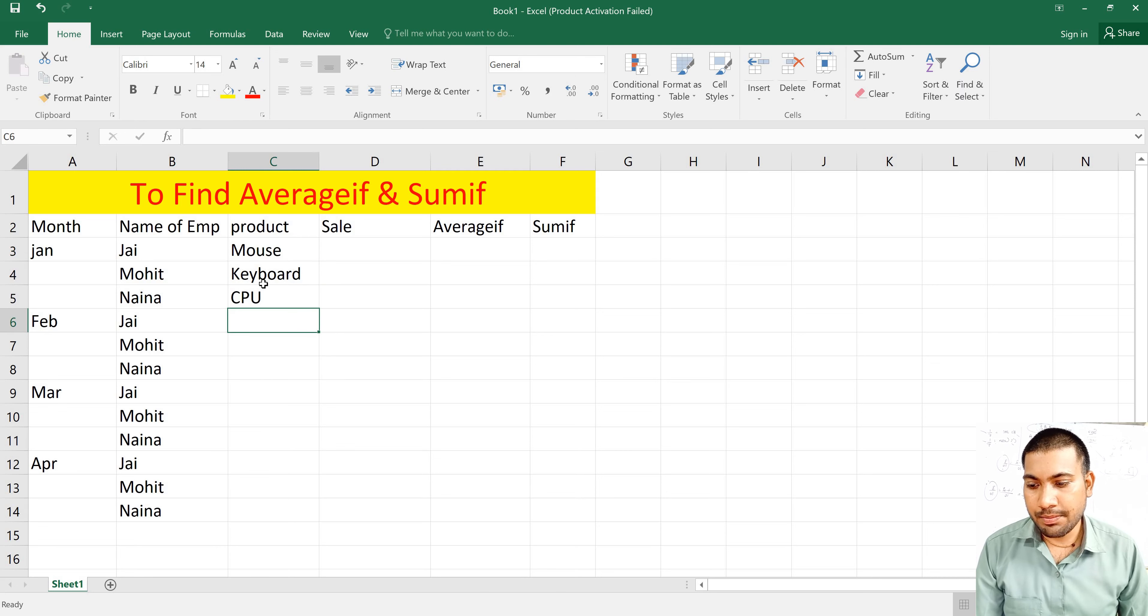
left_click_drag(263, 252, 276, 308)
left_click_drag(315, 312, 311, 316)
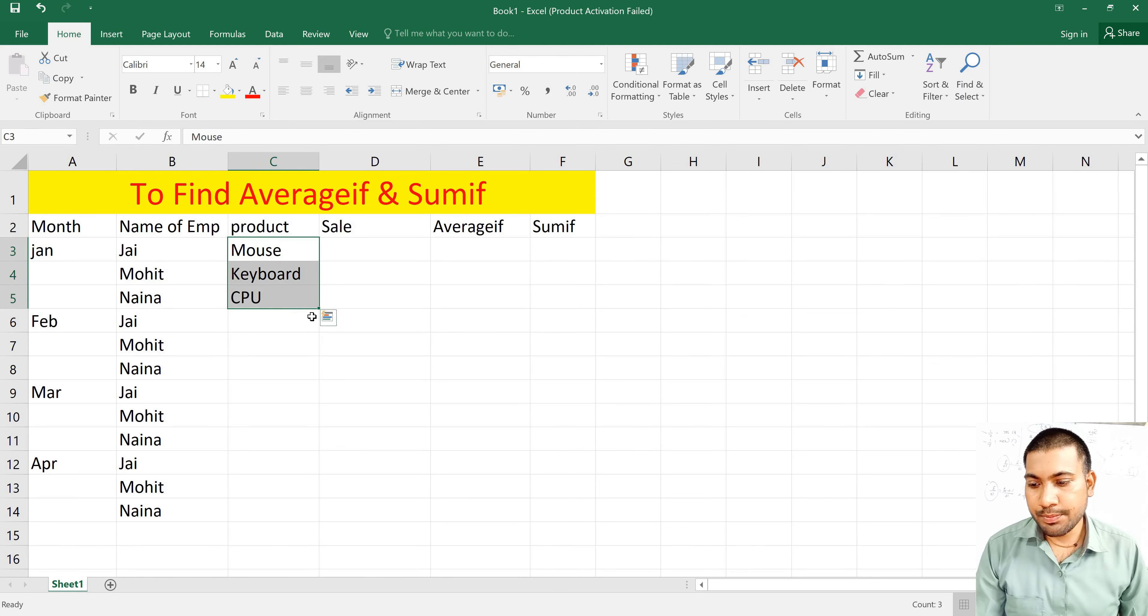
key("ctrl+c")
left_click(263, 324)
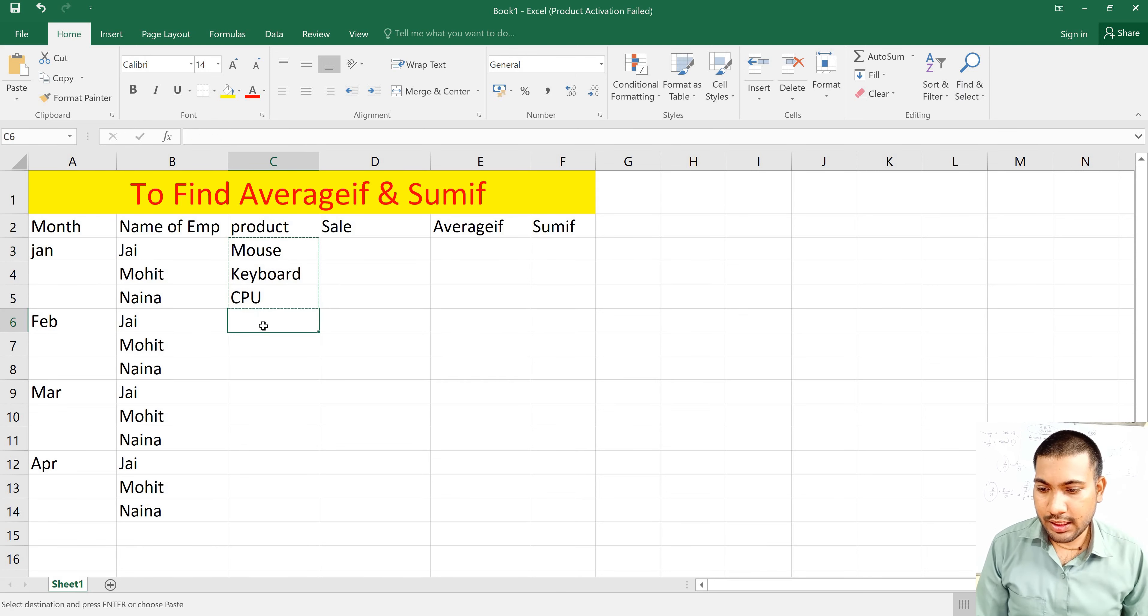
key("ctrl+v")
left_click(261, 390)
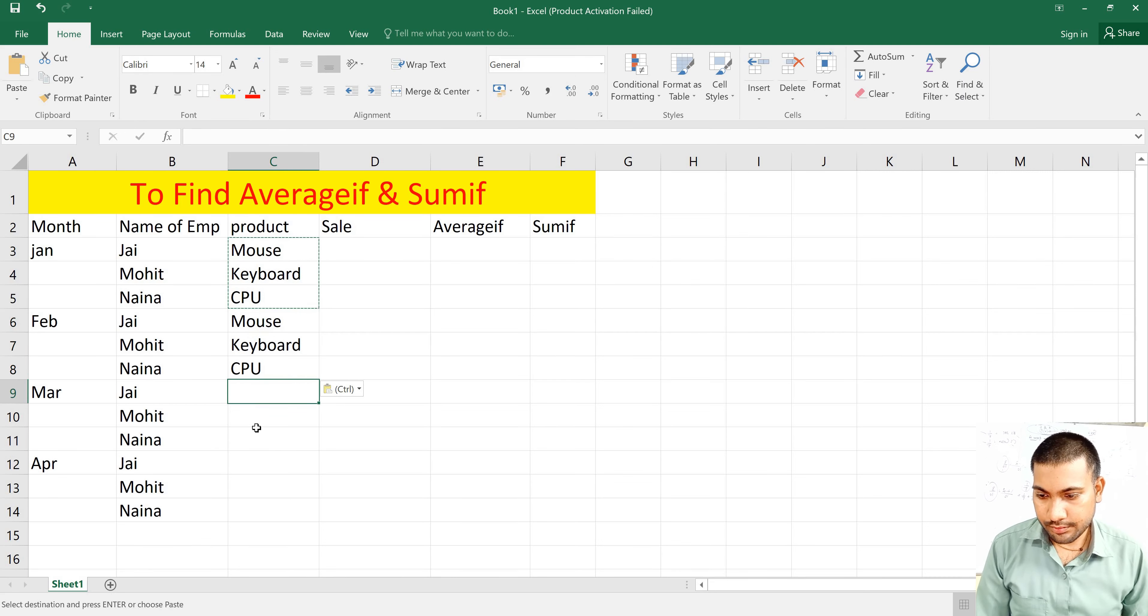
key("ctrl+v")
left_click(292, 461)
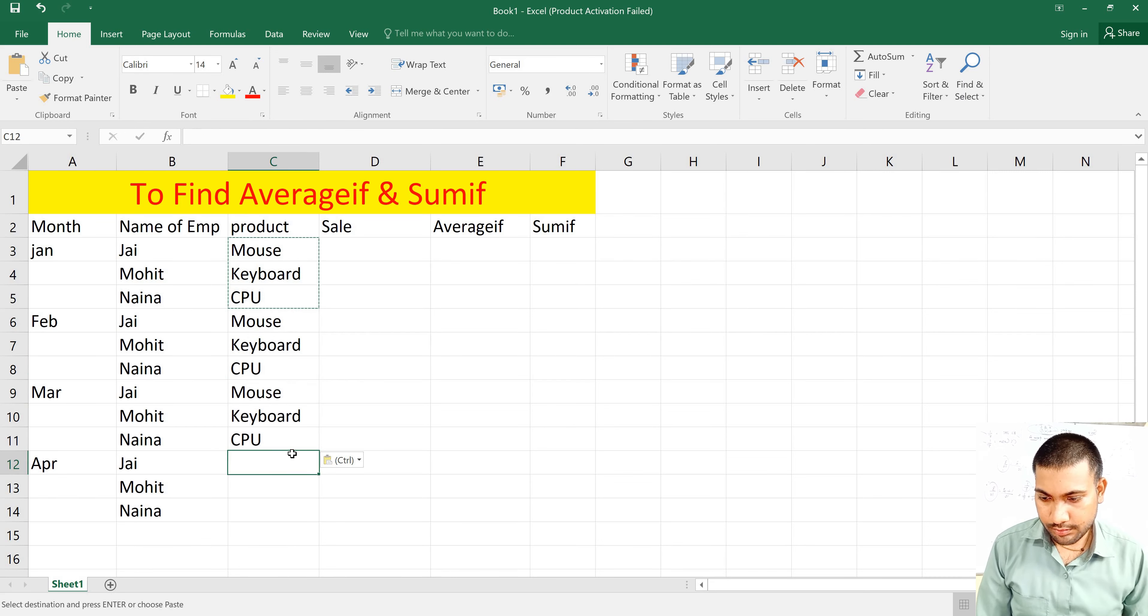
key("ctrl+v")
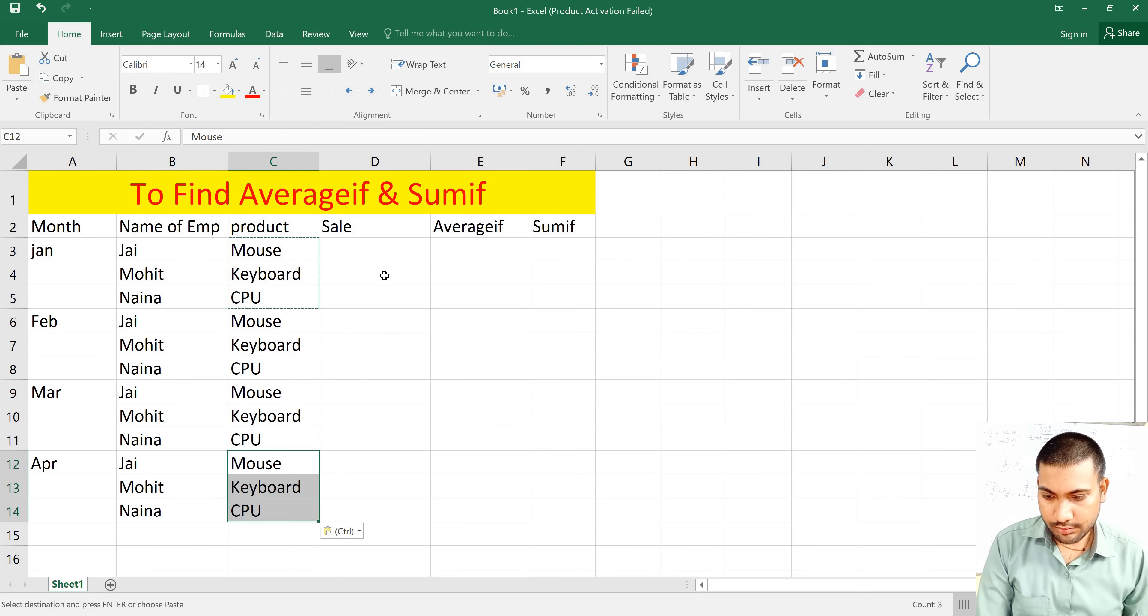
Enter the January sales 35, 45 and 32 in cells D3 to D5
left_click(415, 253)
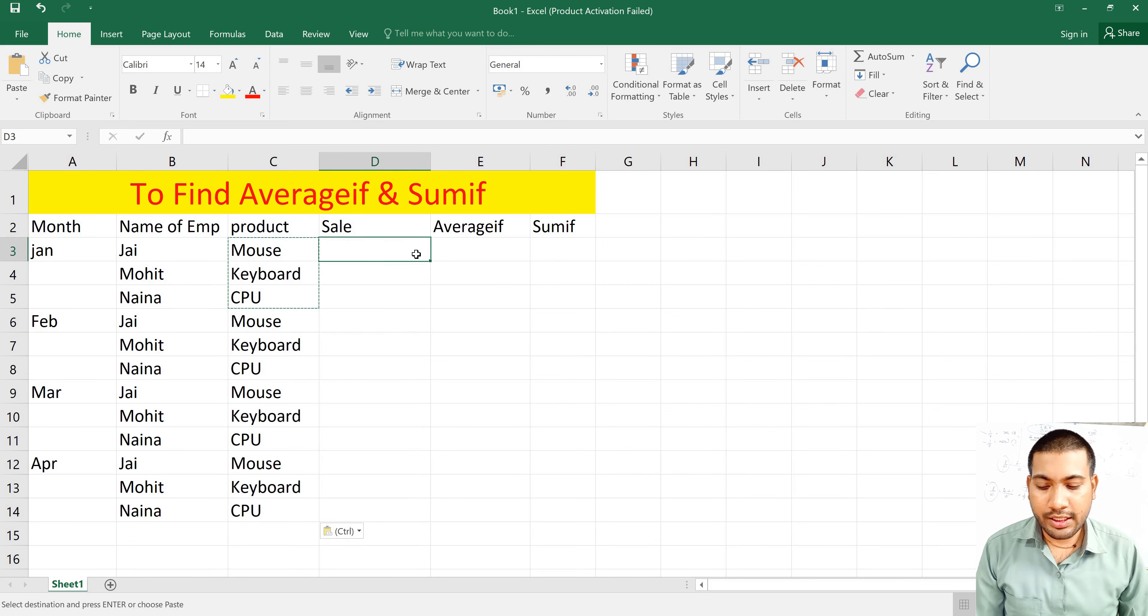
type("35")
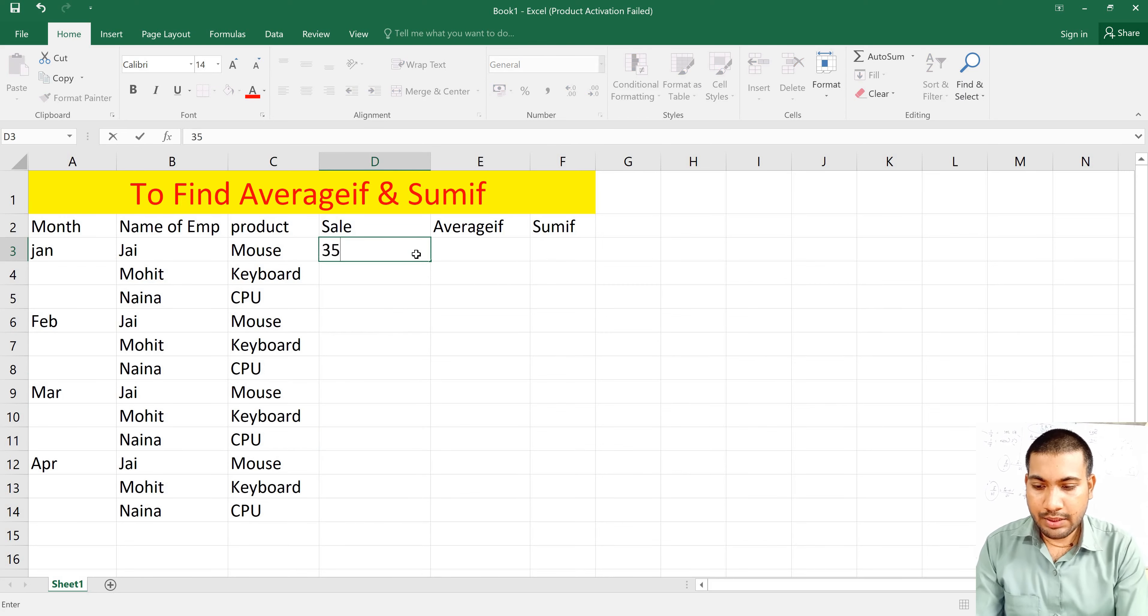
key("Return")
type("45")
key("Return")
type("32")
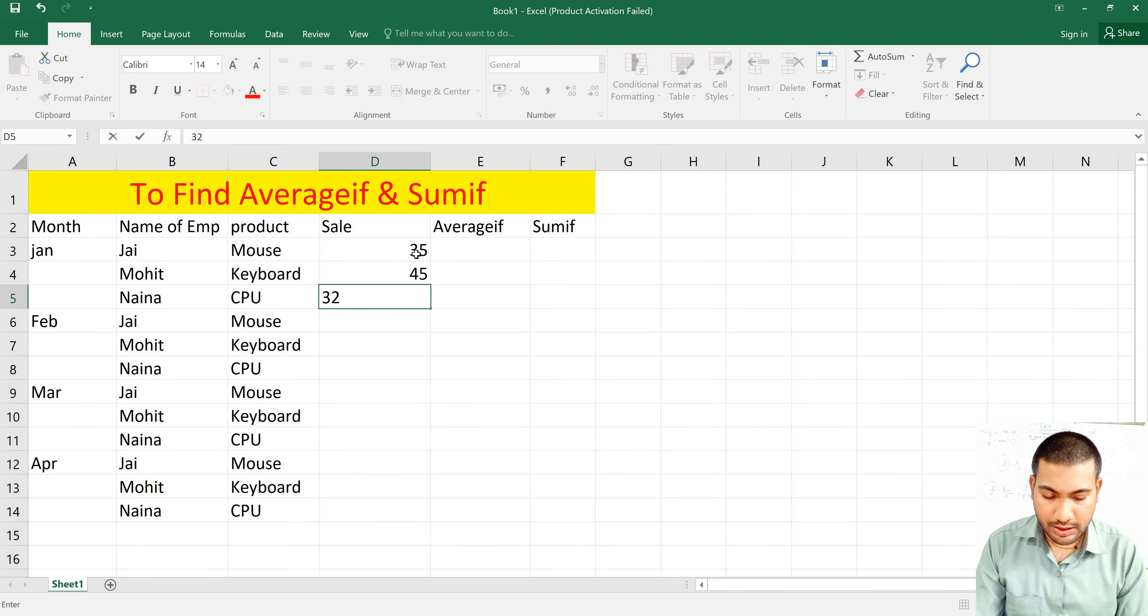
key("Return")
Enter the February sales 45, 53 and 23 in cells D6 to D8
type("45")
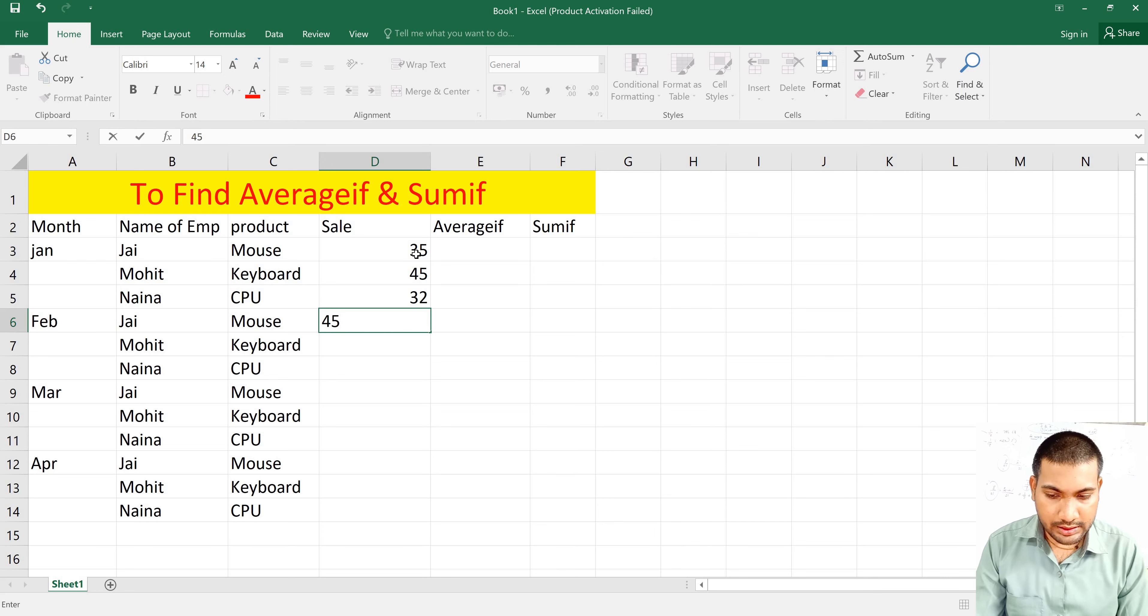
key("Return")
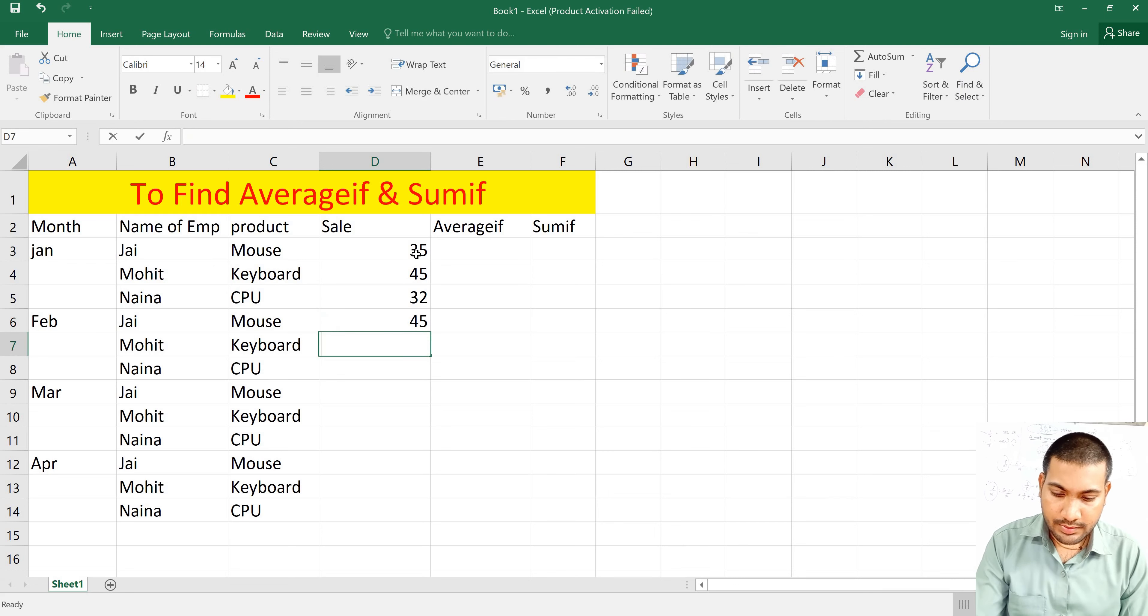
type("53")
key("Return")
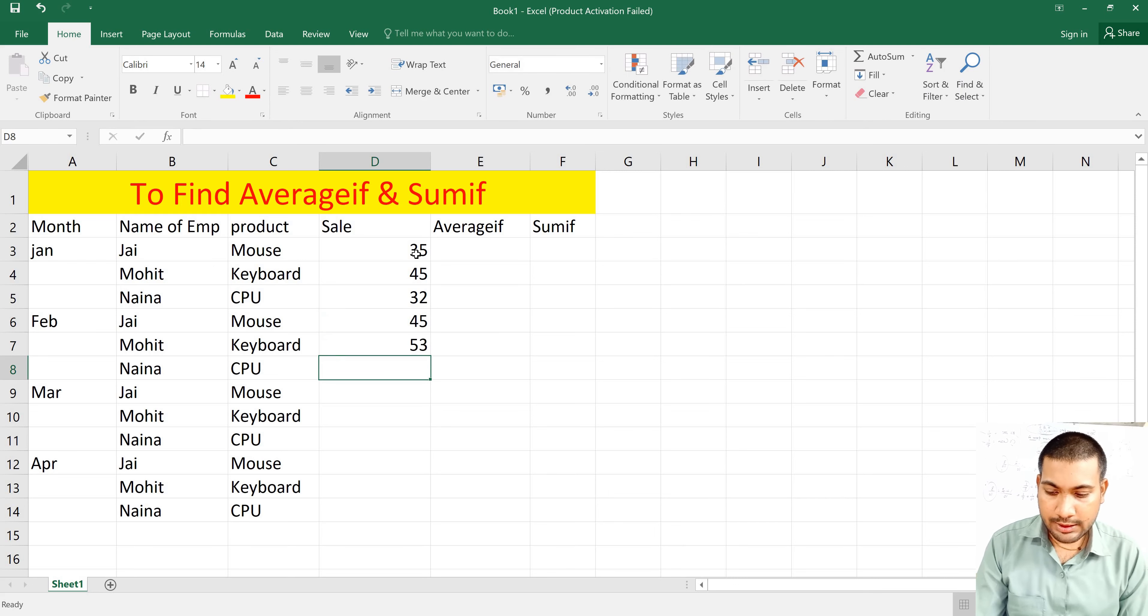
type("23")
key("Return")
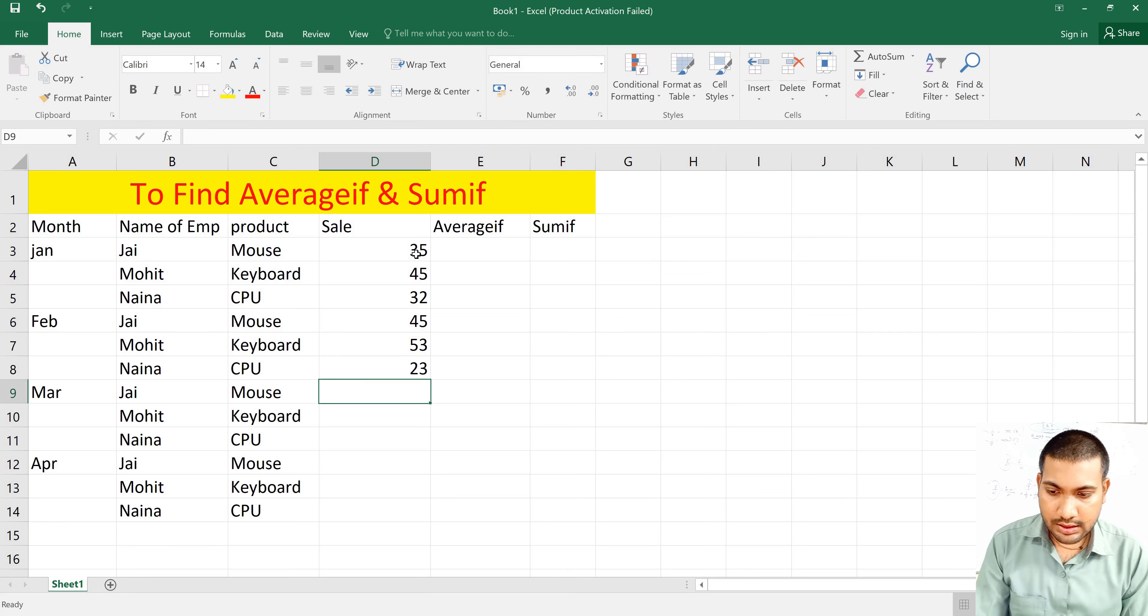
Enter the March sales 56, 63 and 26 in cells D9 to D11
type("56")
key("Return")
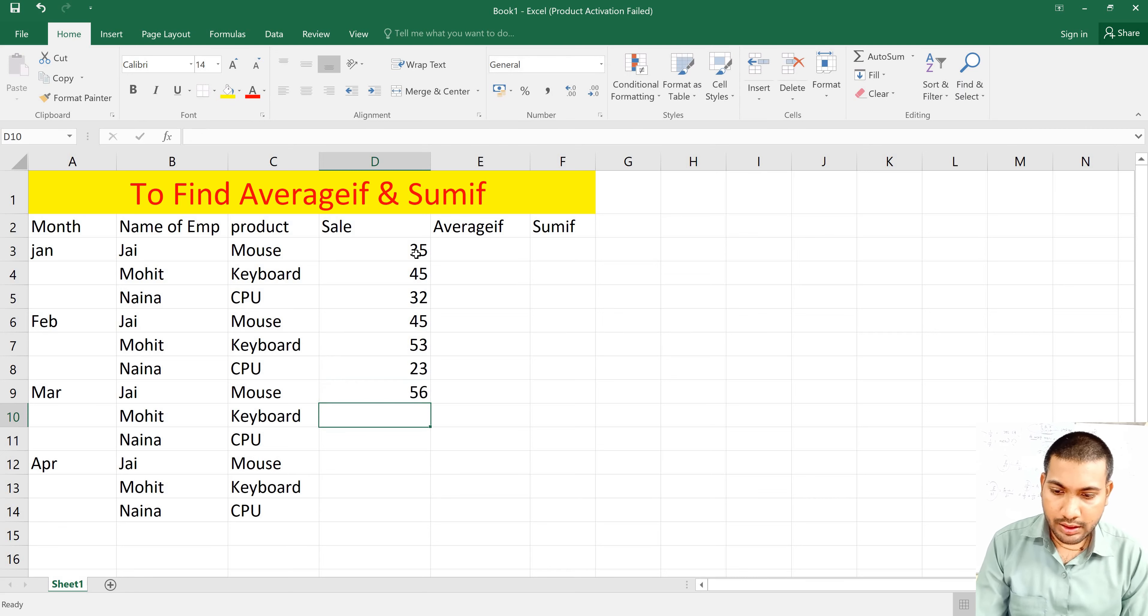
type("6")
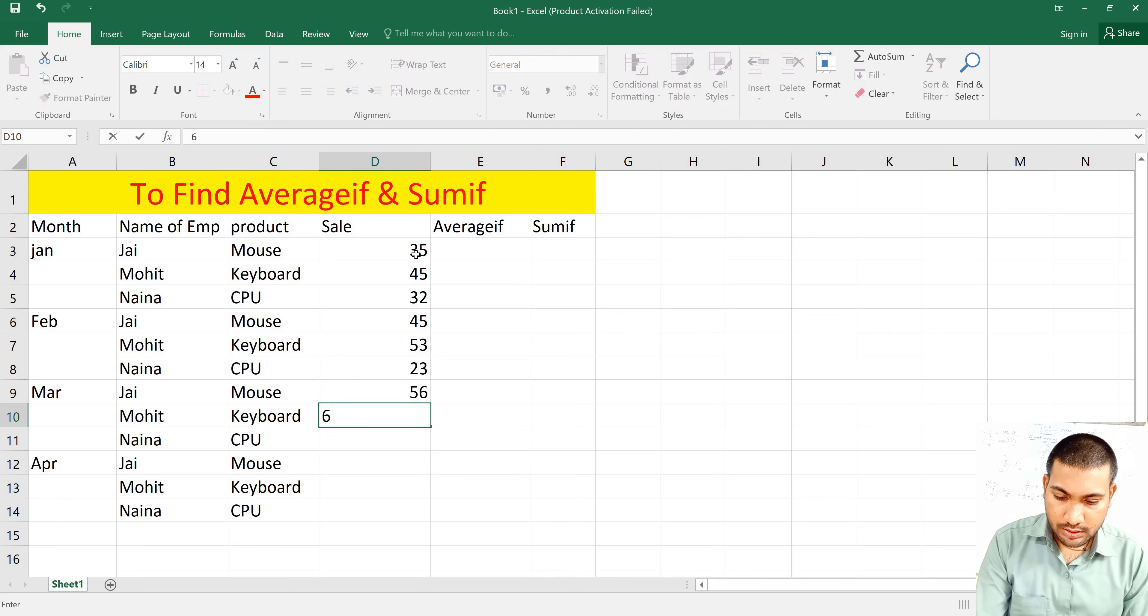
type("3")
key("Return")
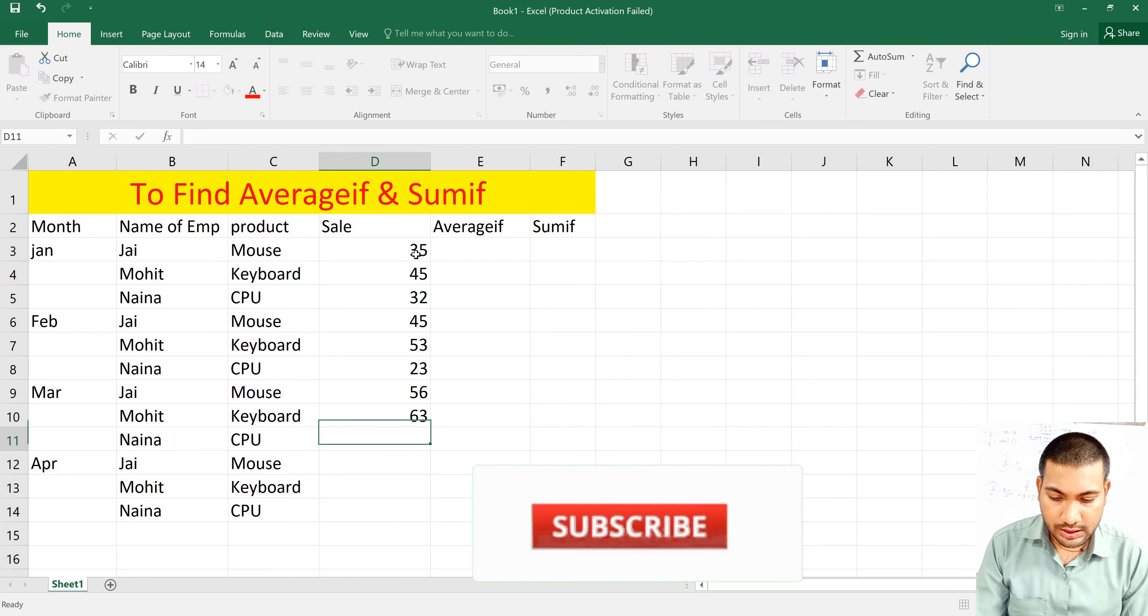
type("26")
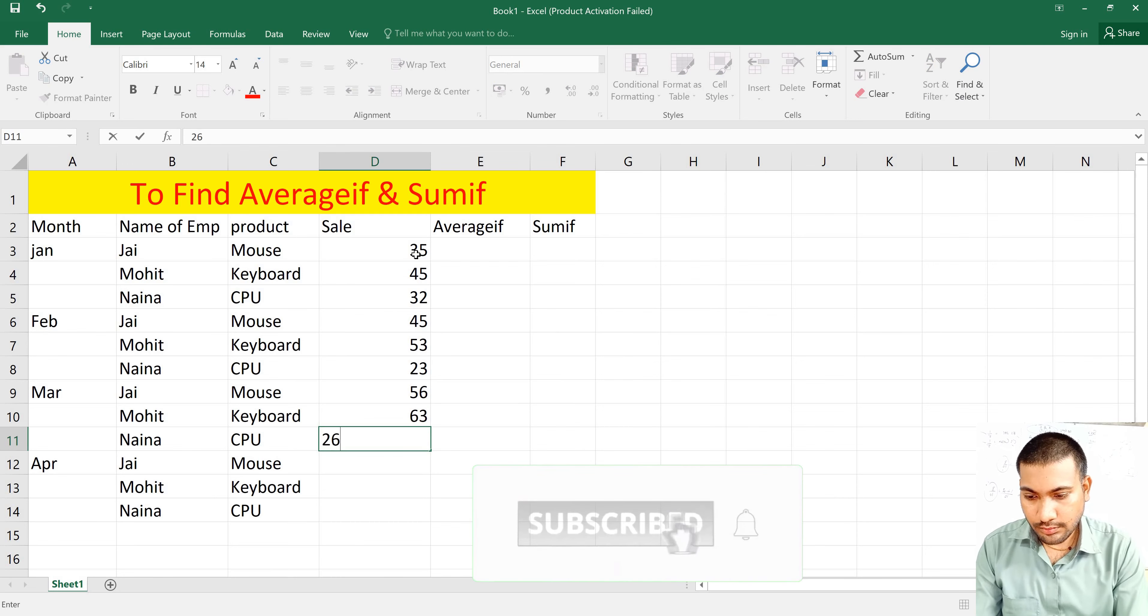
key("Return")
Enter the April sales 36, 43 and 34 in cells D12 to D14
type("36")
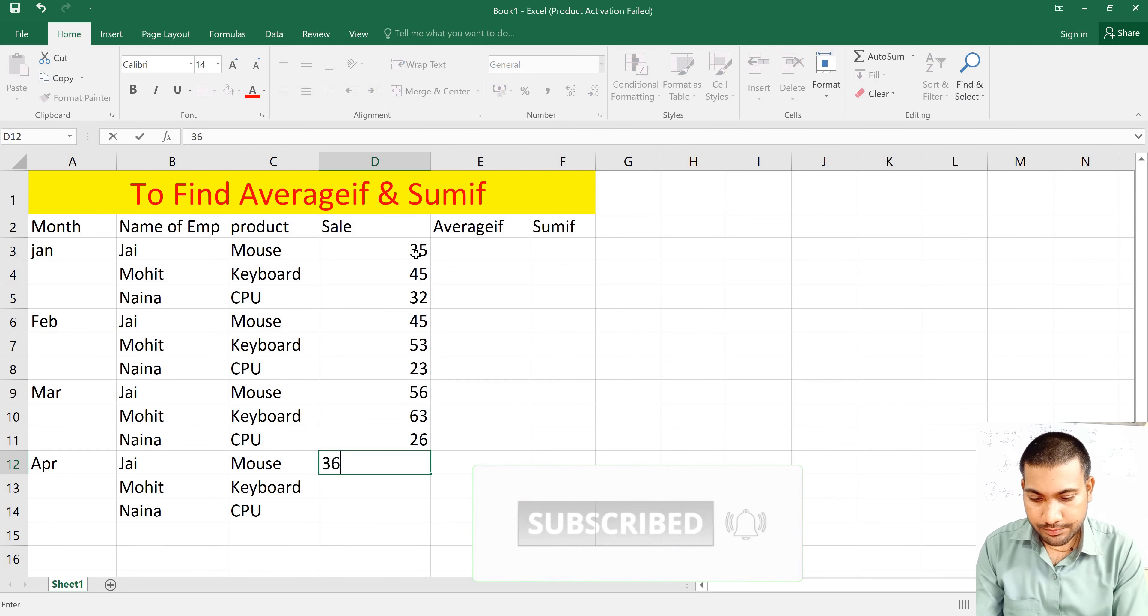
key("Return")
type("43")
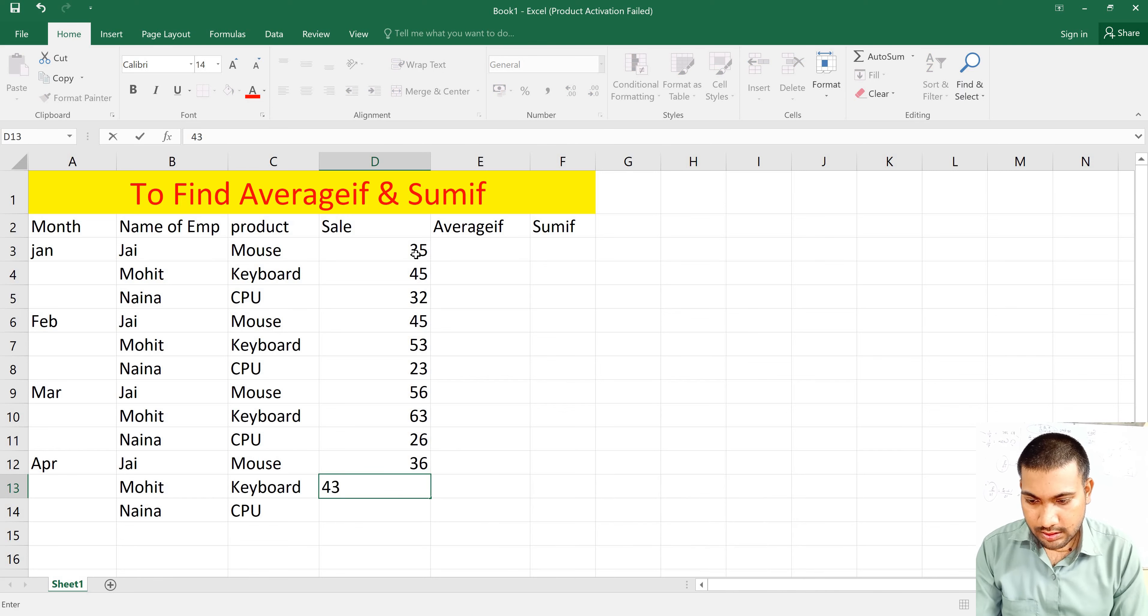
key("Return")
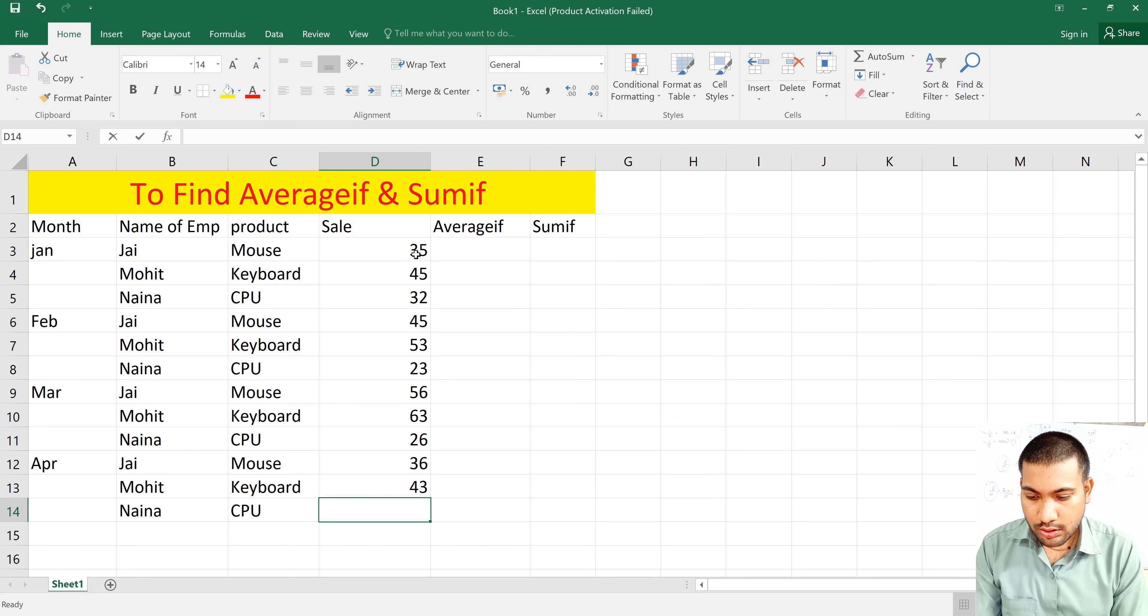
type("34")
key("Return")
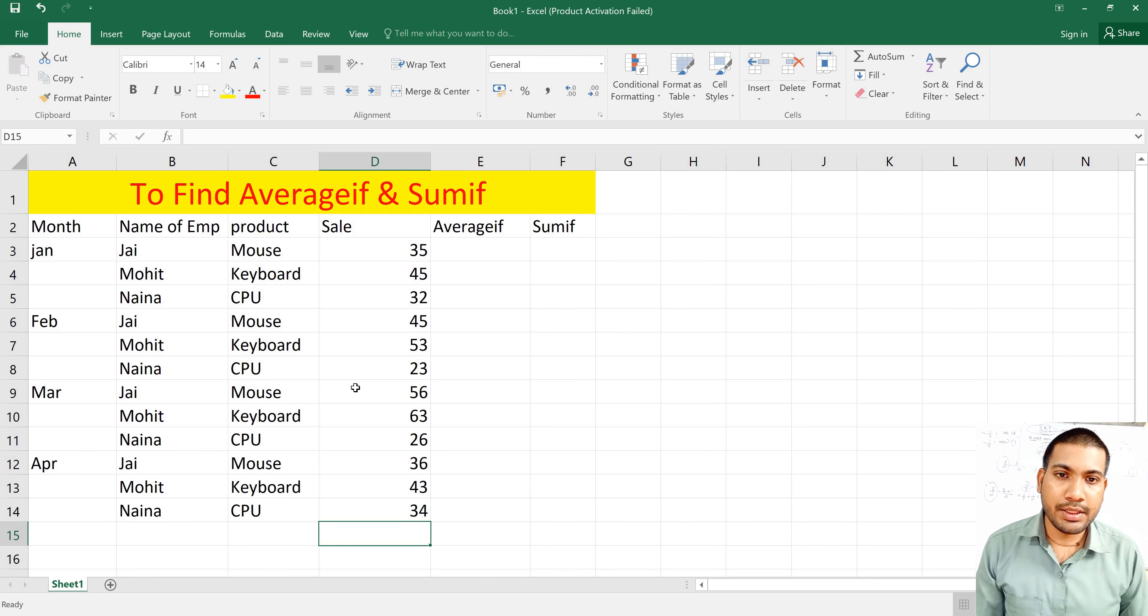
Enter the formula =AVERAGEIF(C3:C14,C8,D3:D14) in cell E3 to average the CPU sales
left_click(487, 257)
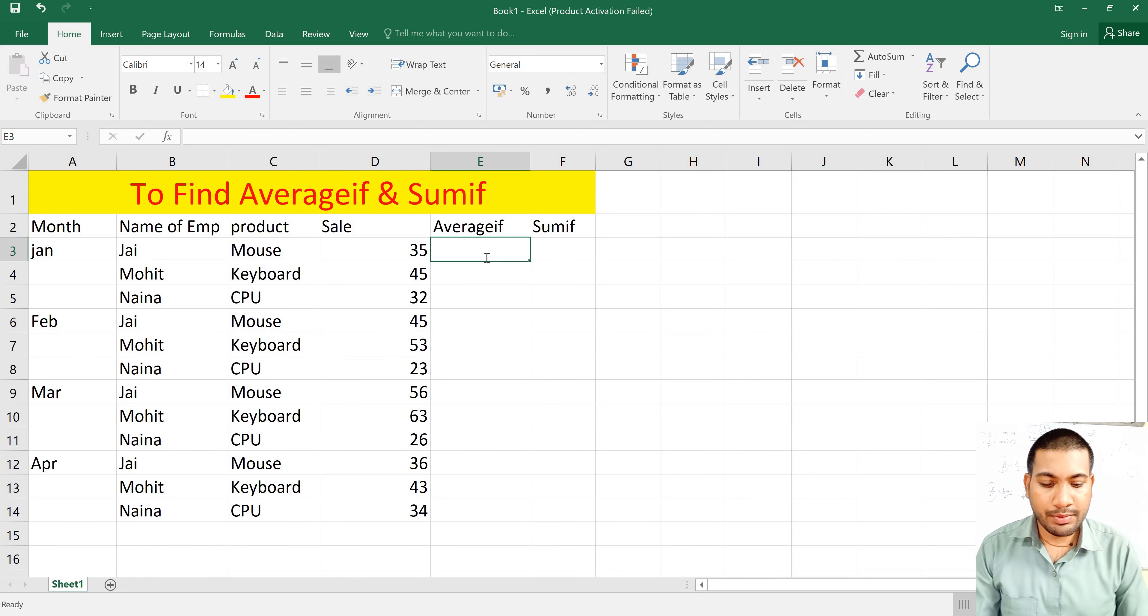
type("=a")
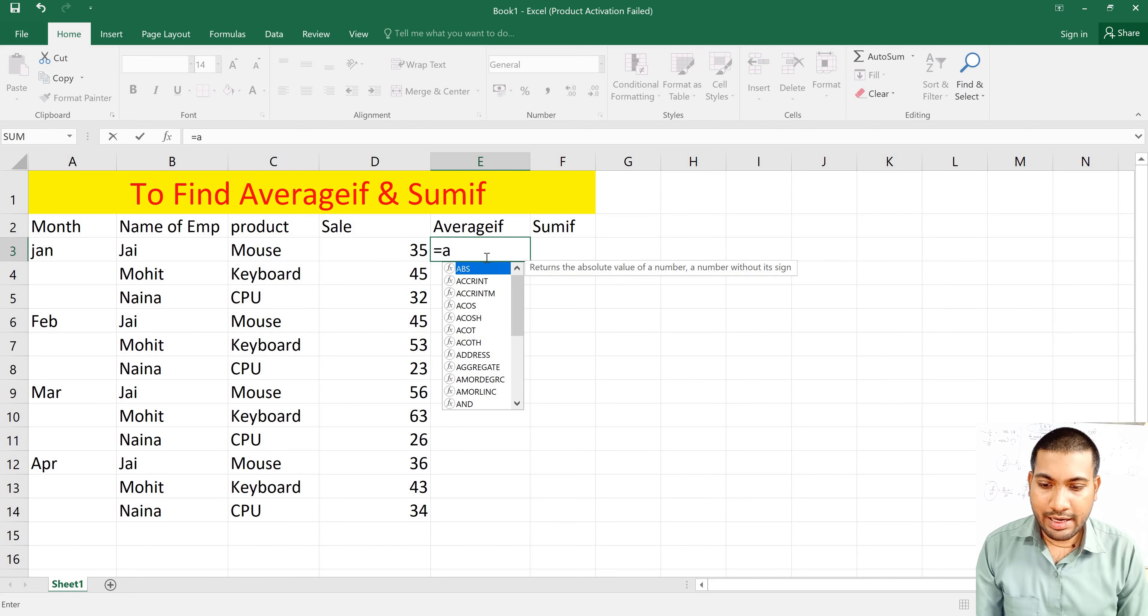
type("v")
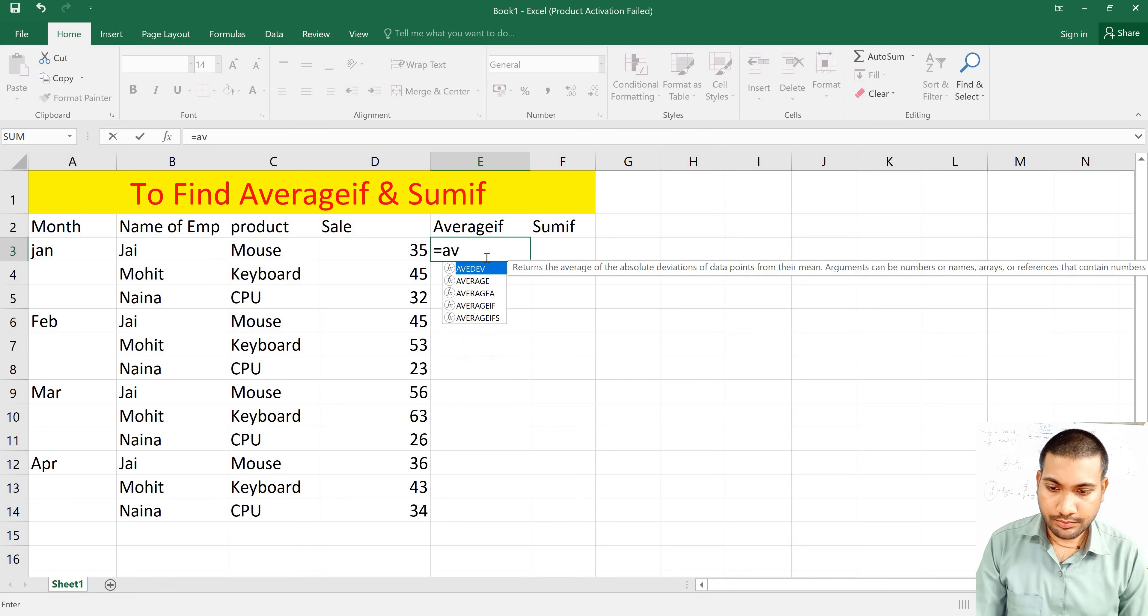
key("Down")
key("Down")
key("Down")
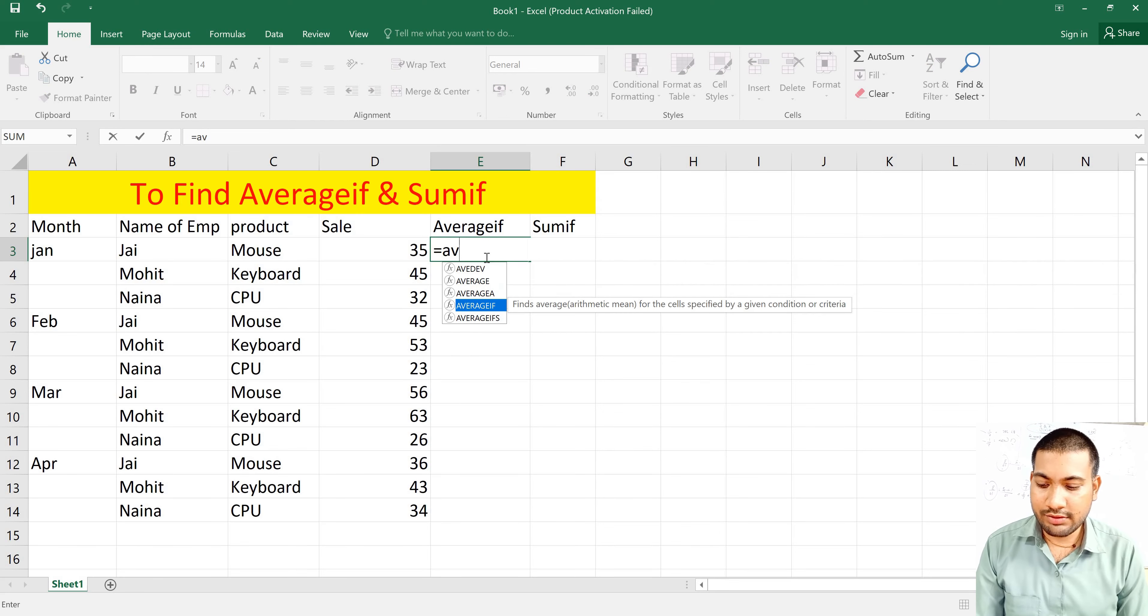
key("Tab")
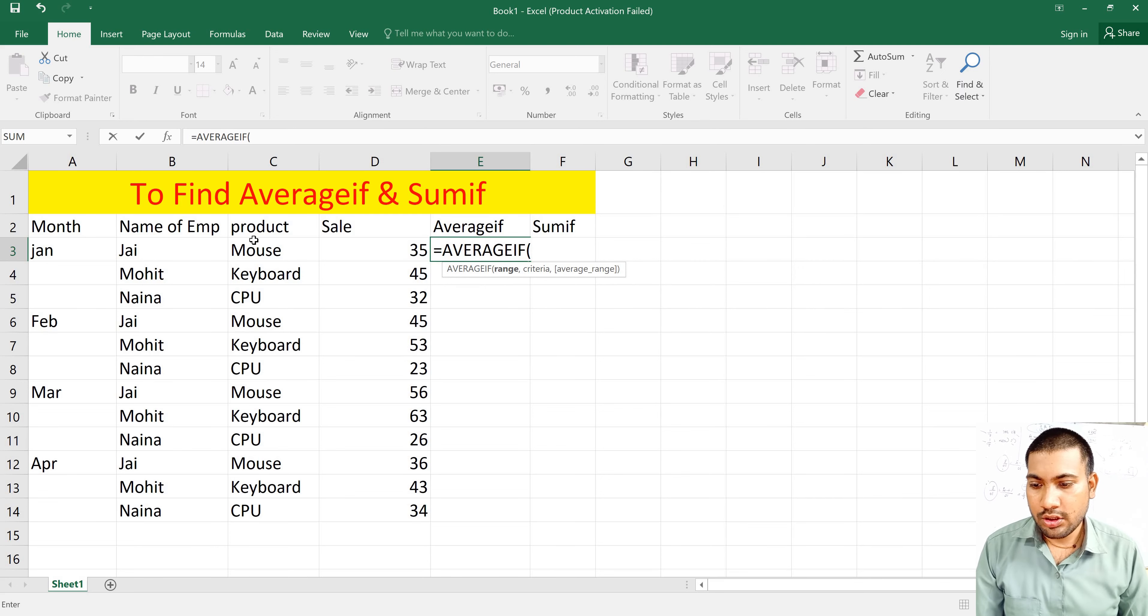
left_click_drag(254, 247, 254, 509)
type(",")
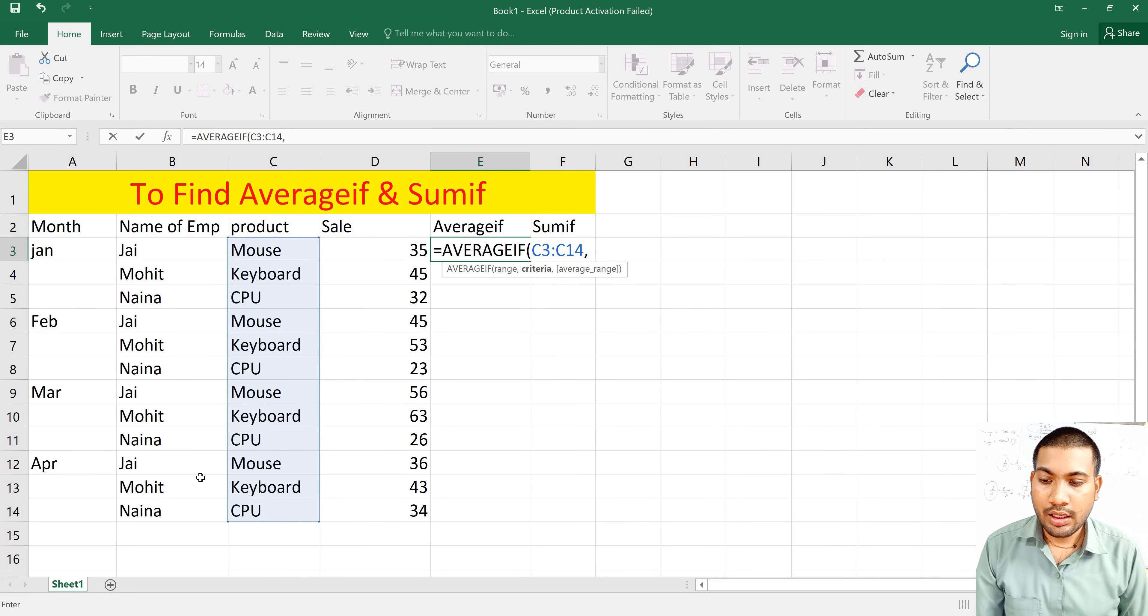
left_click(282, 360)
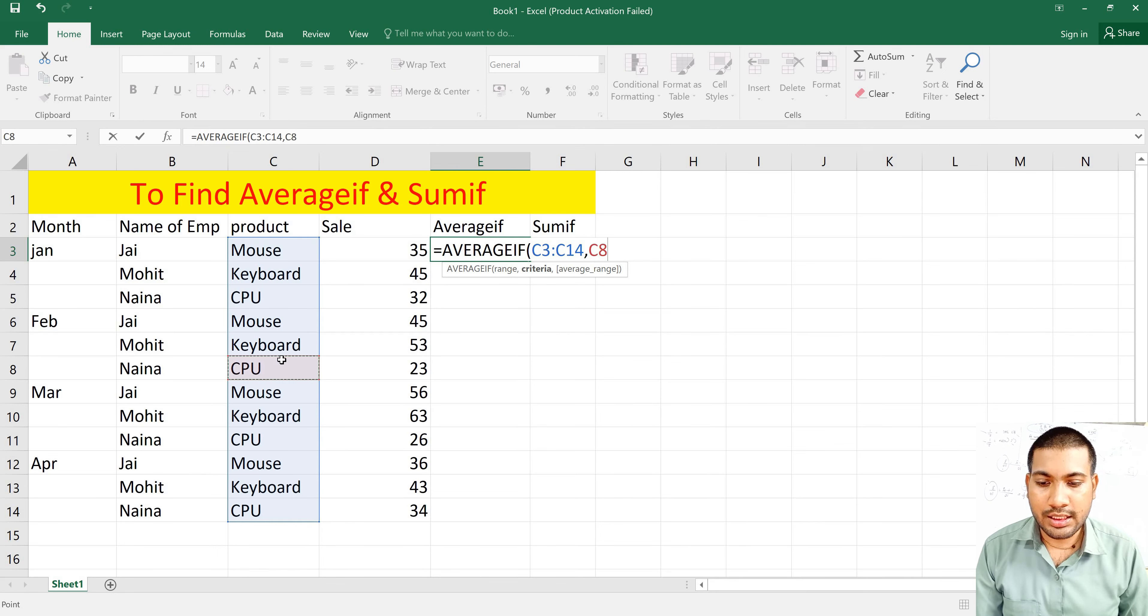
type(",")
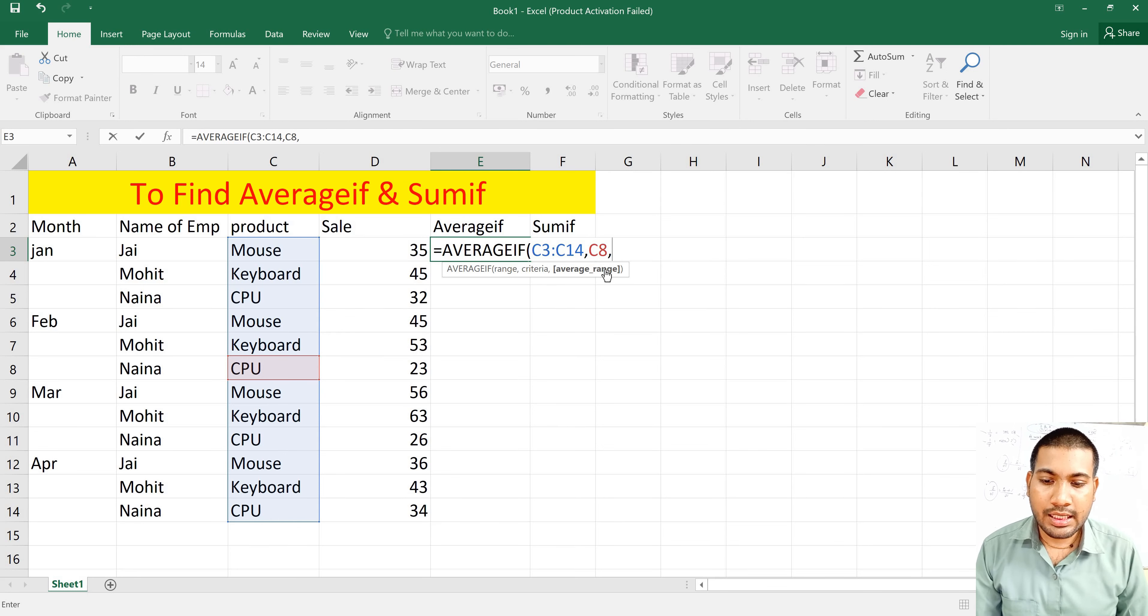
left_click_drag(378, 249, 392, 498)
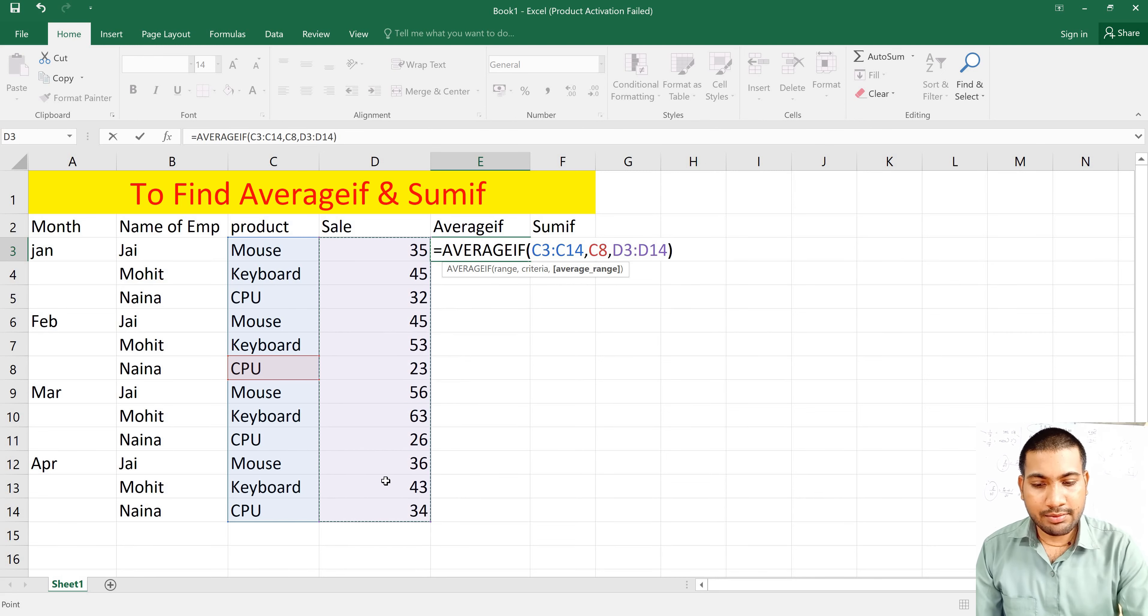
key("Return")
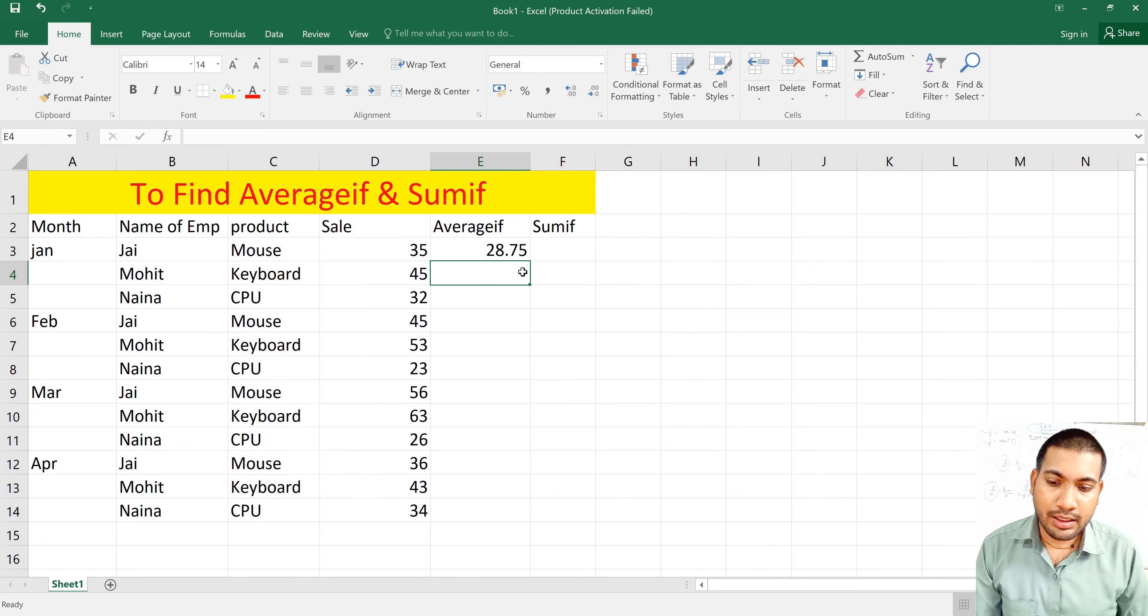
left_click(516, 247)
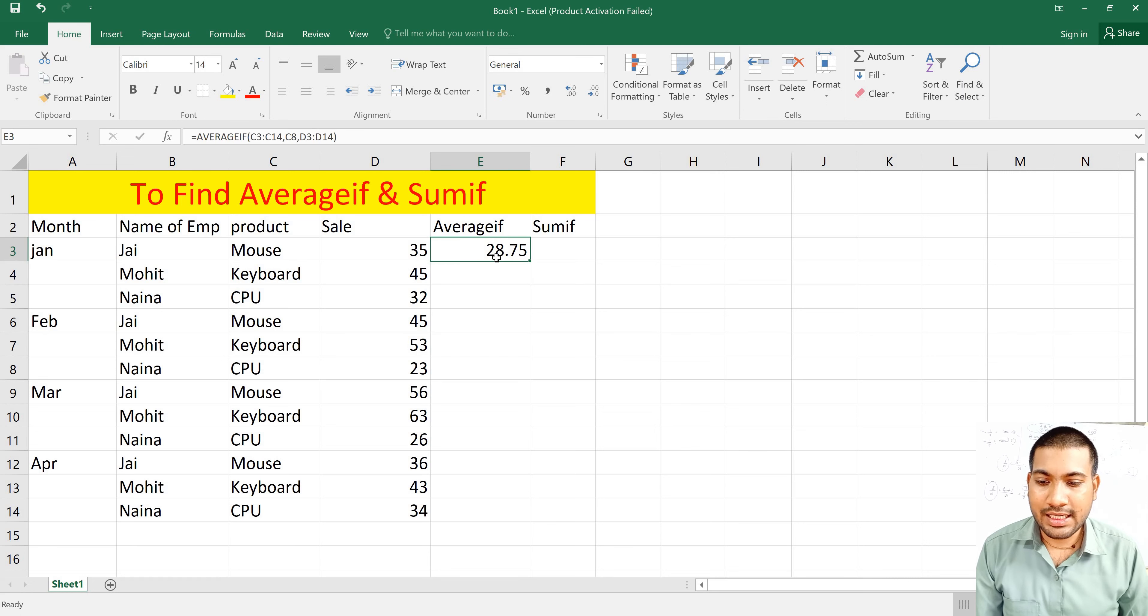
left_click(496, 297)
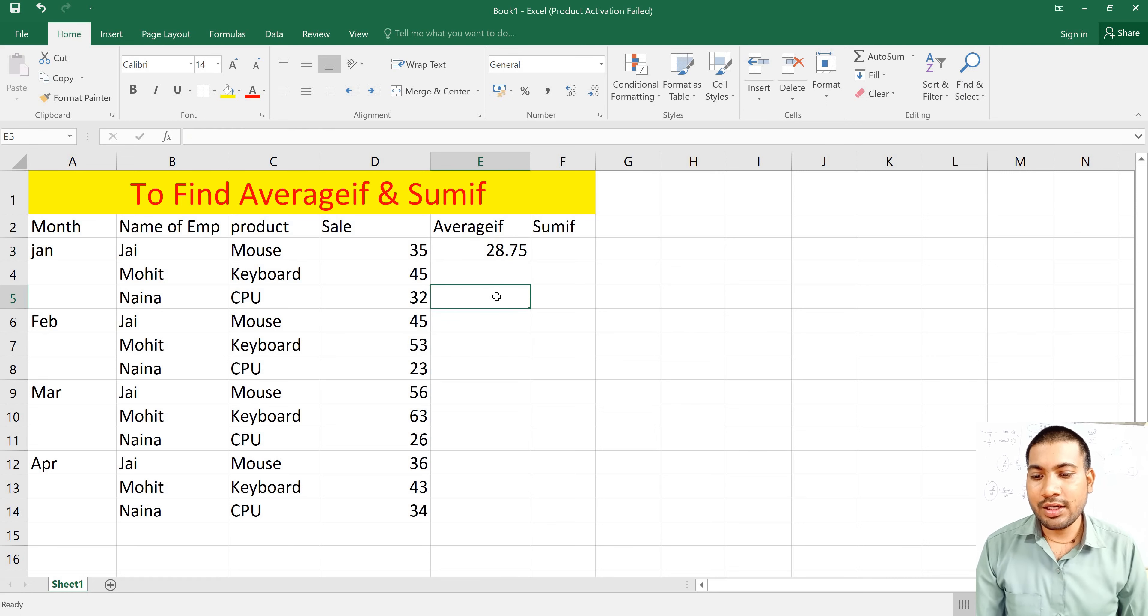
type("=")
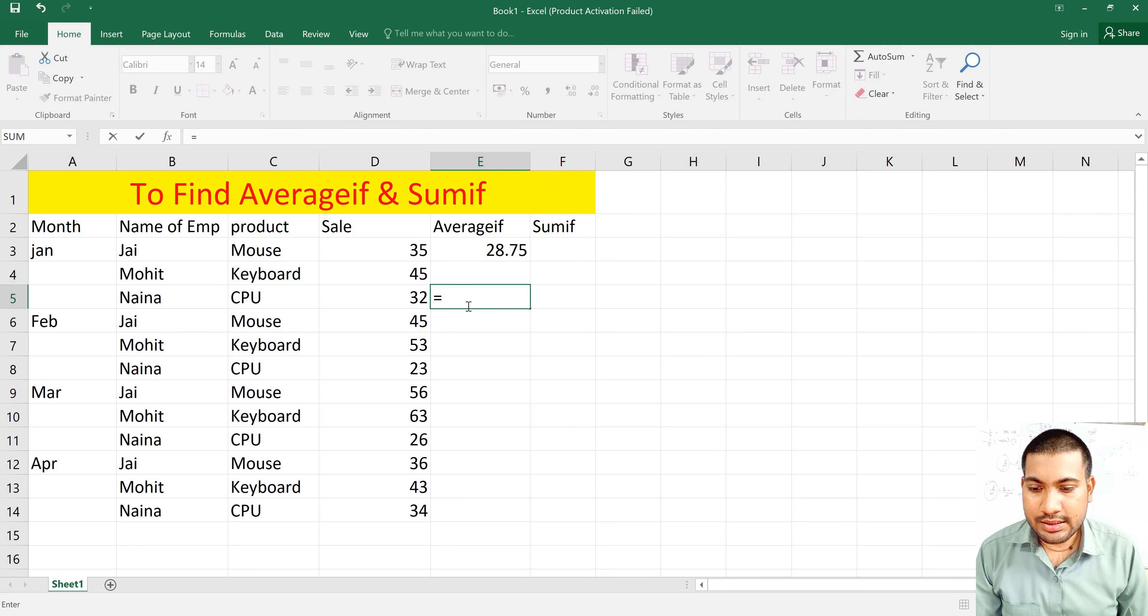
key("BackSpace")
Check the ranges referenced by the AVERAGEIF formula in cell E3, and enter =D5+D8+D11+D14 in cell E4 to total the CPU sales
left_click(466, 241)
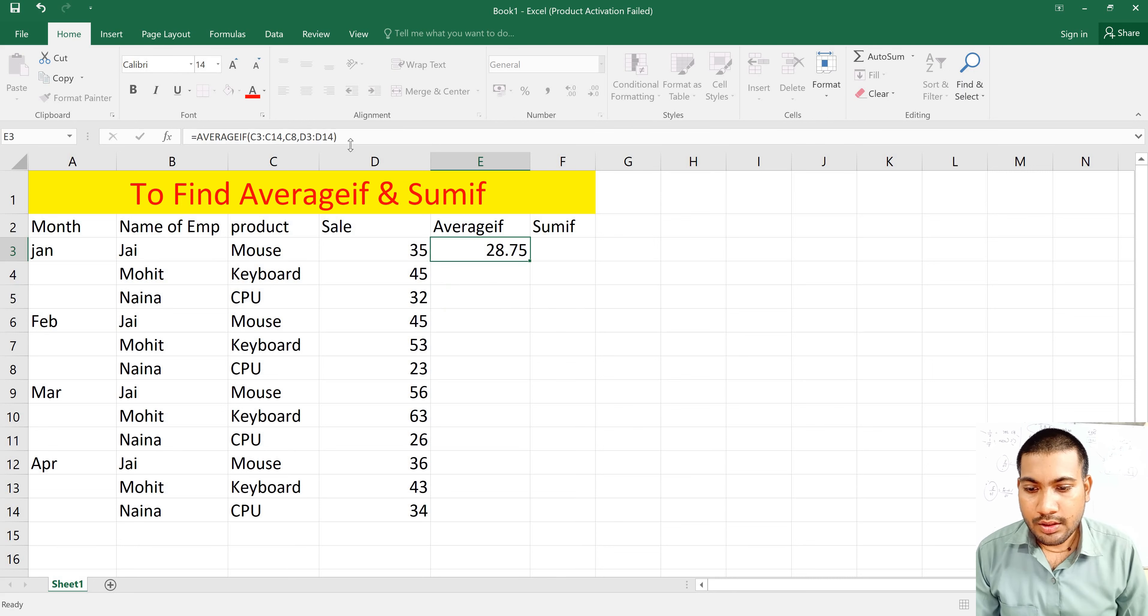
key("F2")
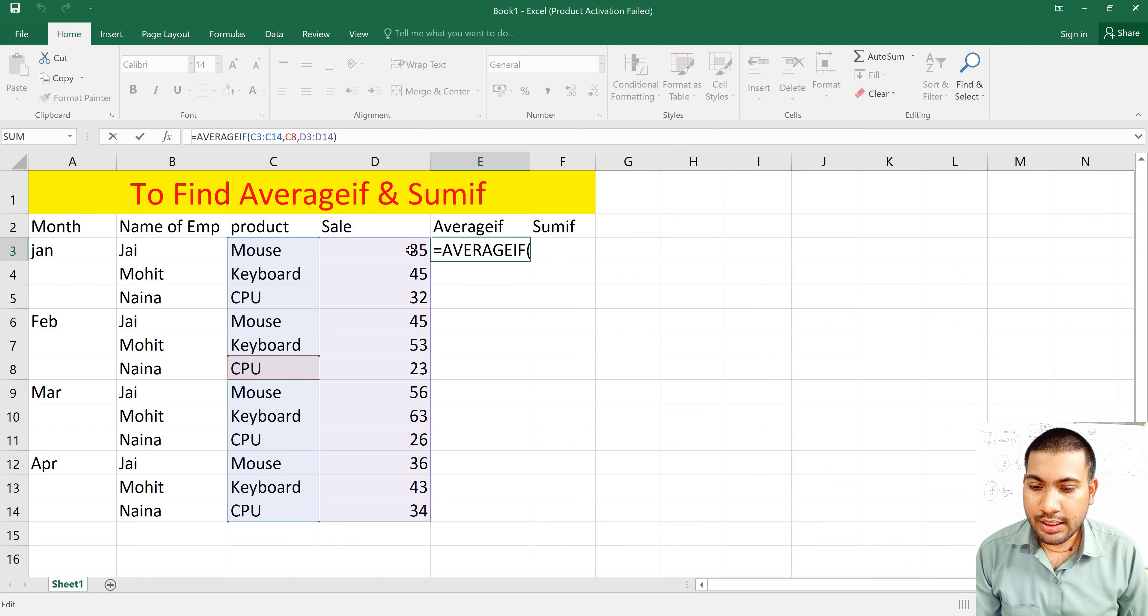
key("Return")
type("=")
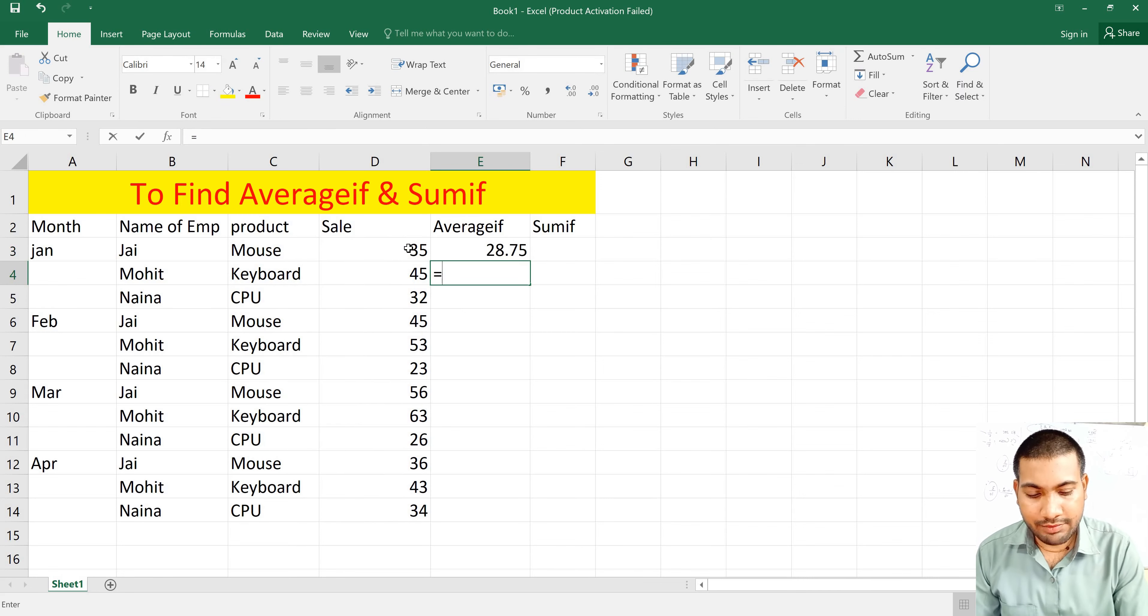
key("Left")
key("Down")
type("+")
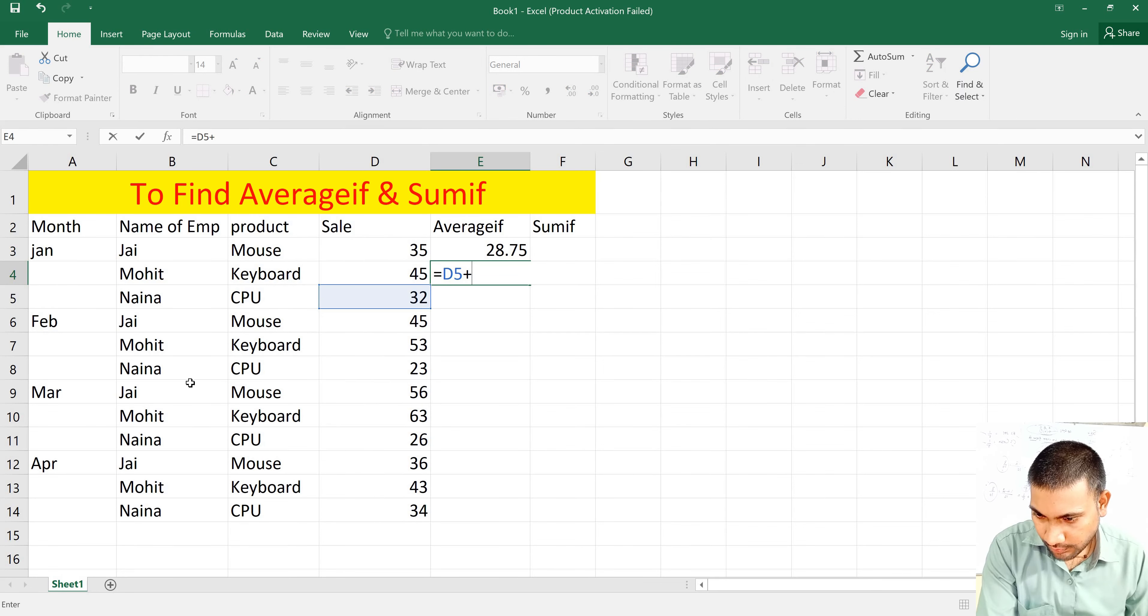
left_click(374, 369)
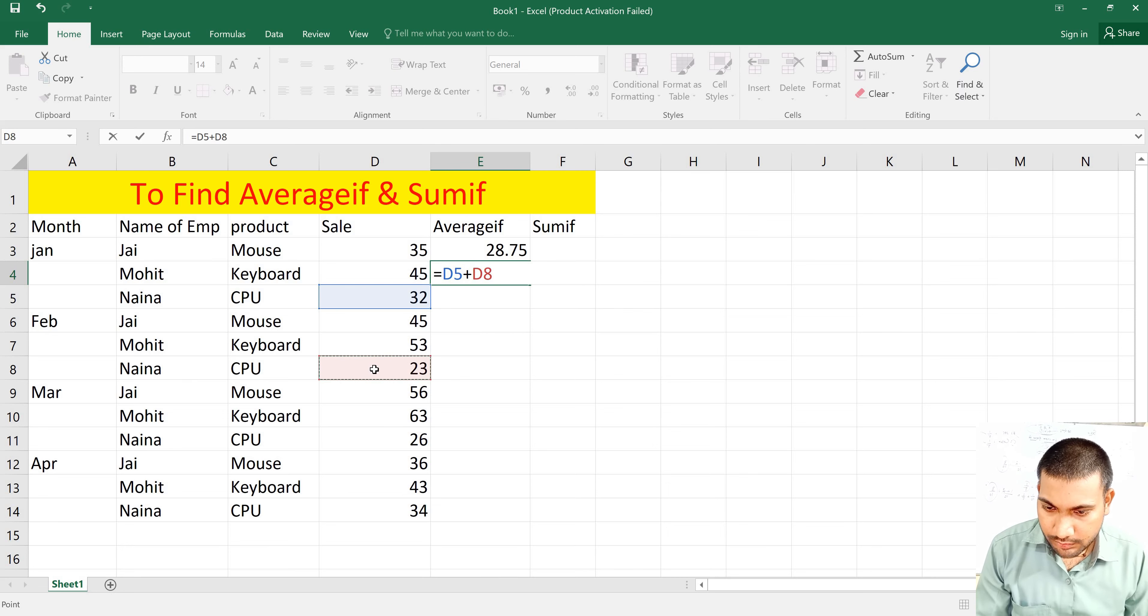
type("+")
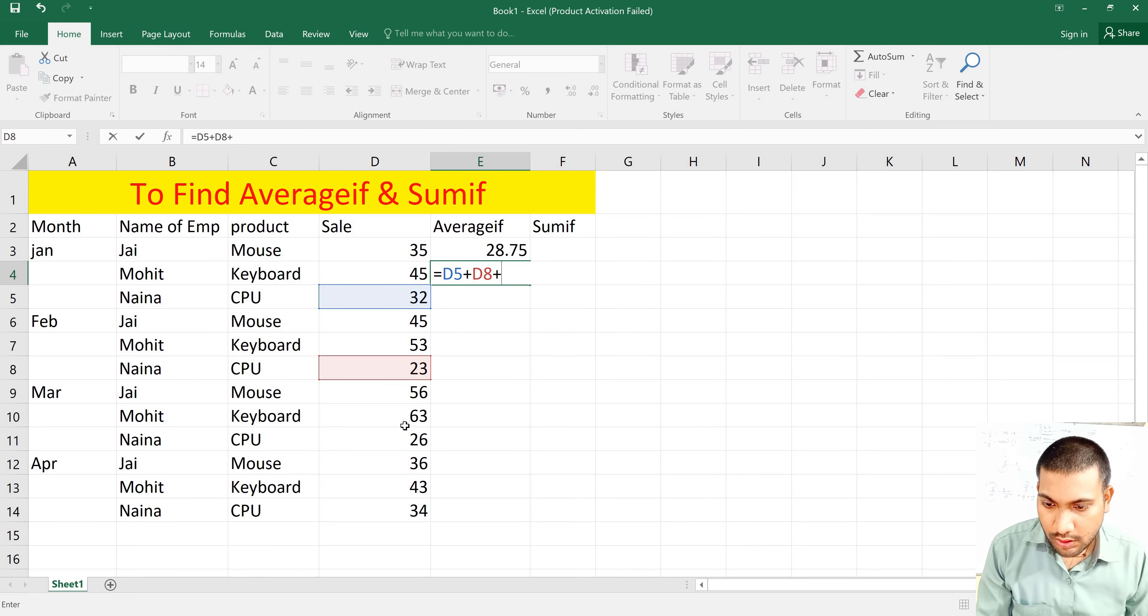
left_click(373, 443)
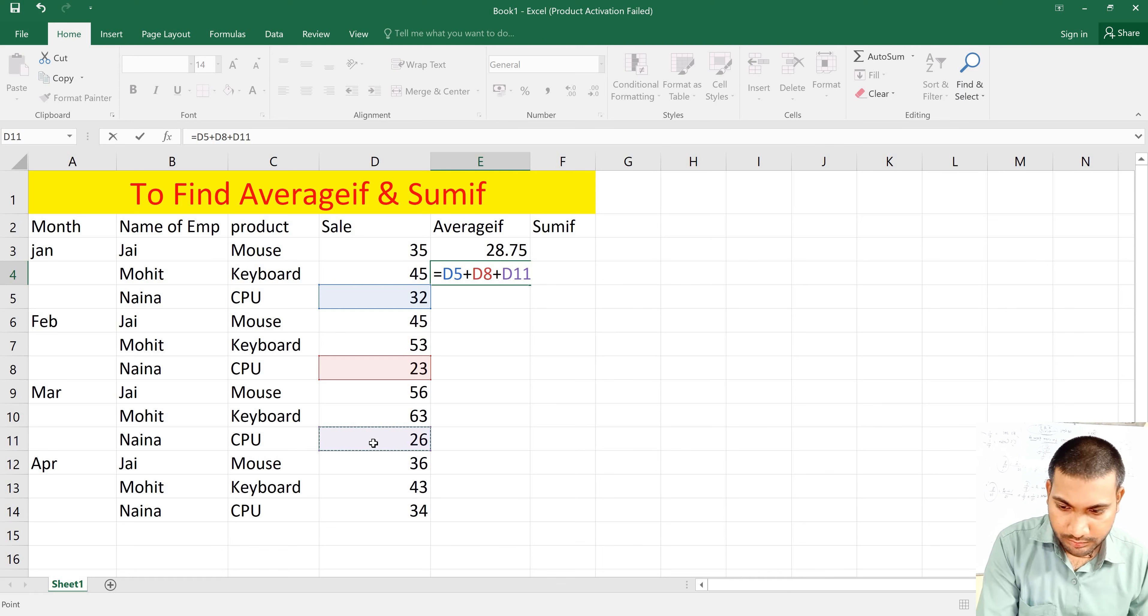
type("+")
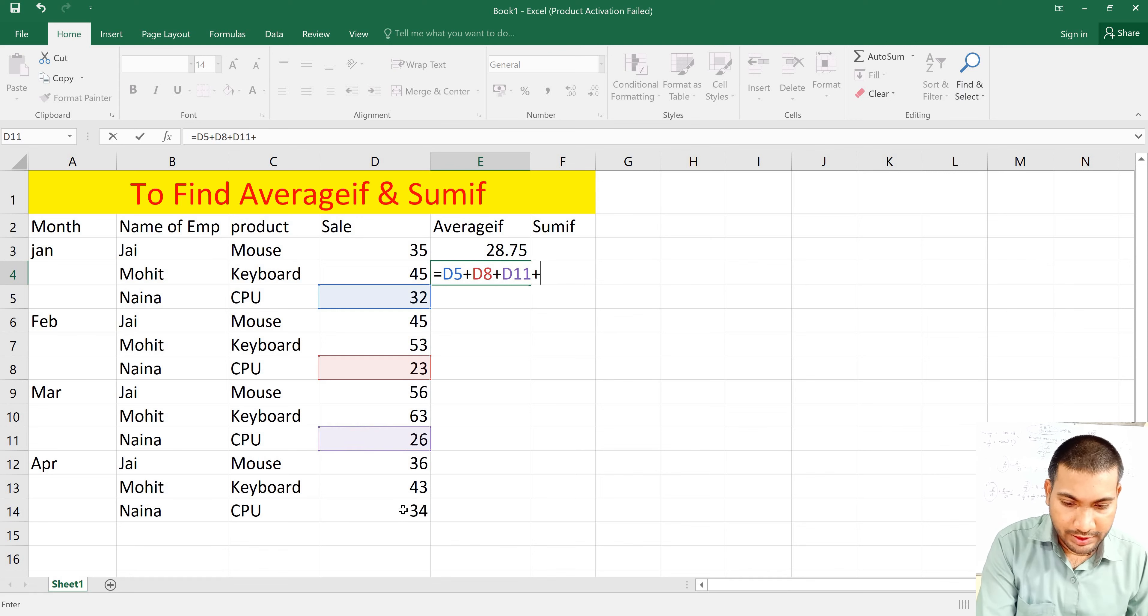
left_click(391, 504)
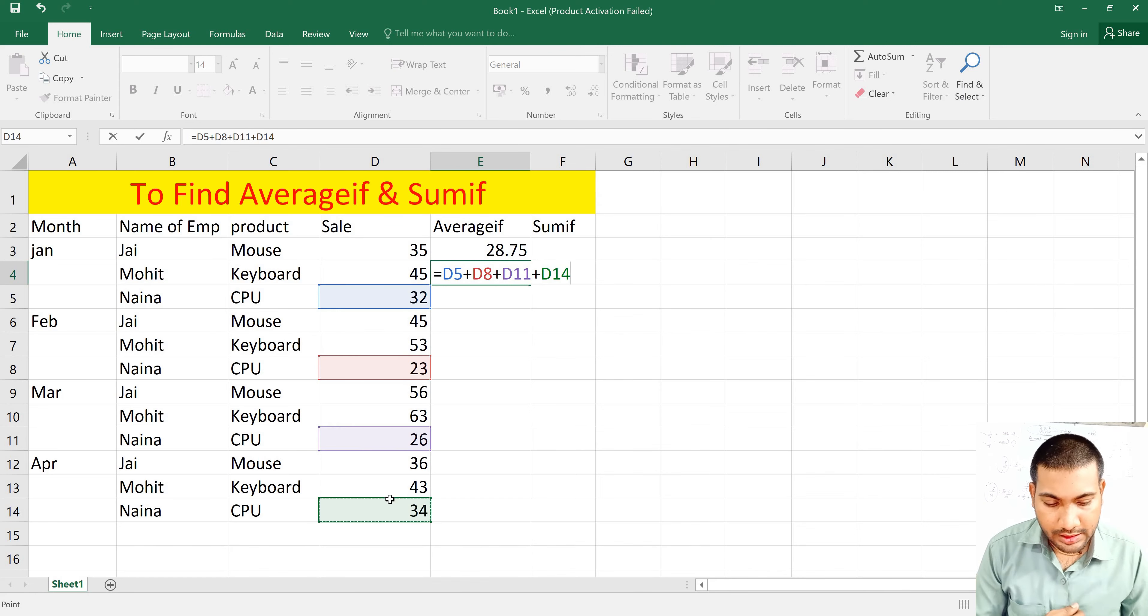
key("Return")
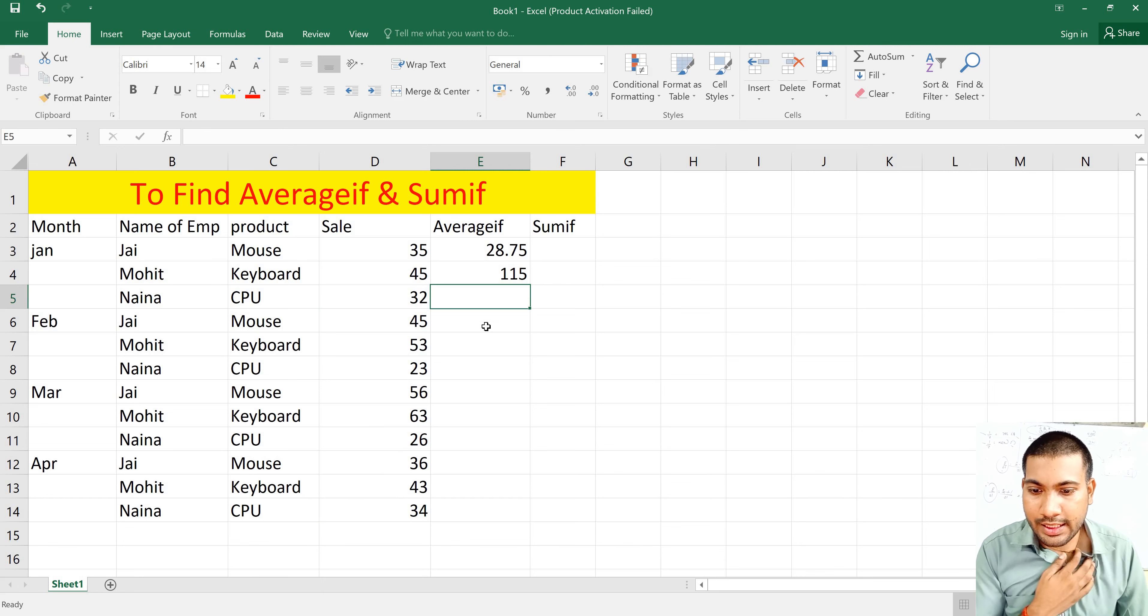
Enter the formula =E4/4 in cell E6 to verify the average of the CPU sales
left_click(523, 330)
type("=")
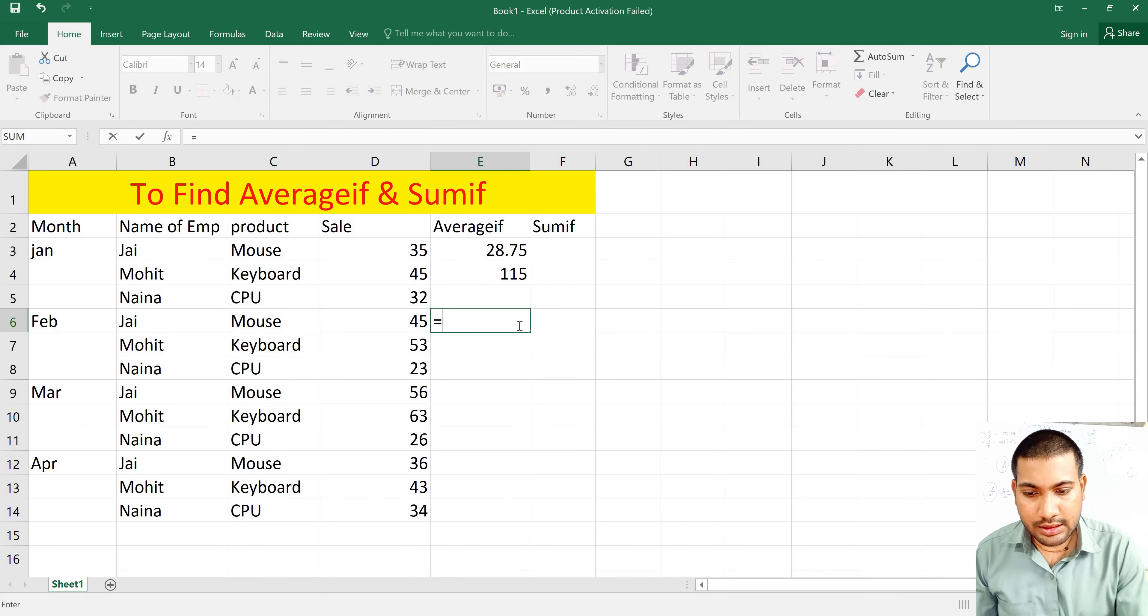
key("Up")
key("Up")
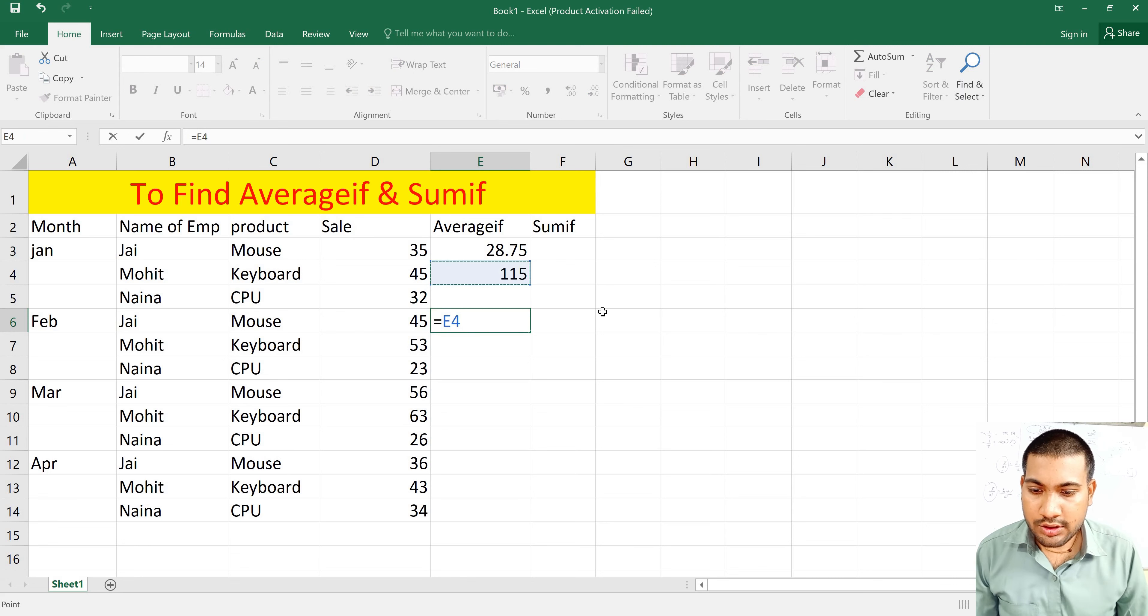
type("/4")
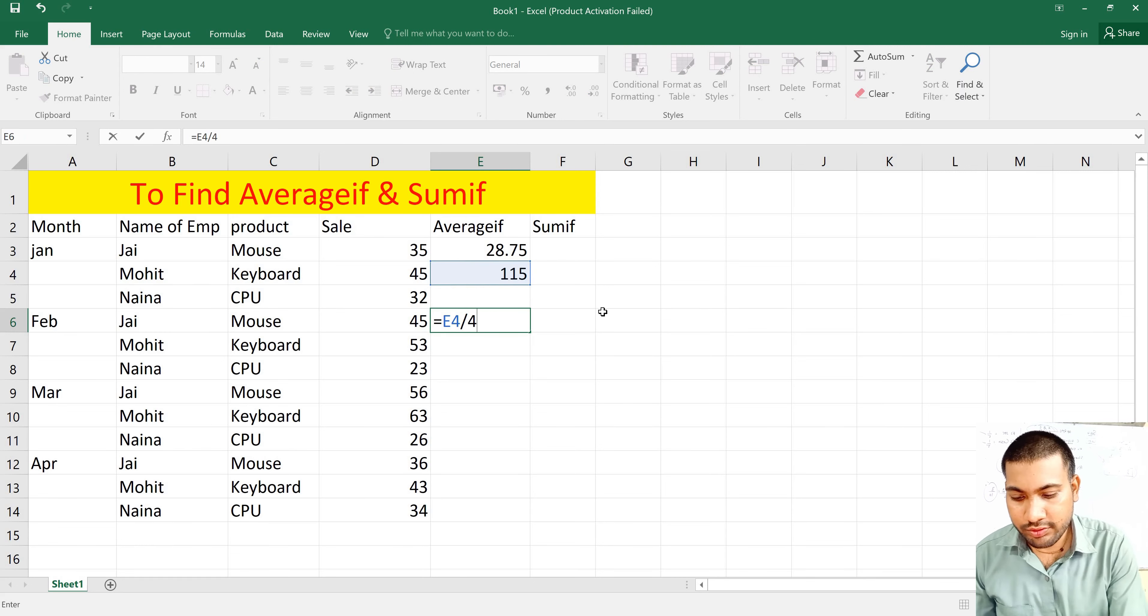
key("Return")
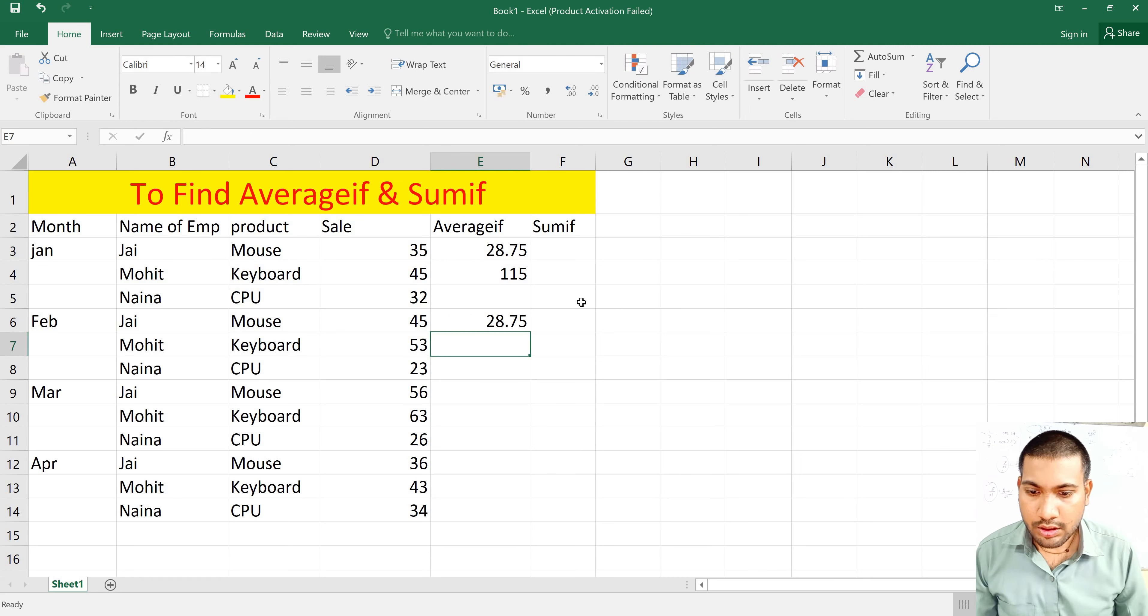
Delete the verification formula from cell E6
left_click(520, 321)
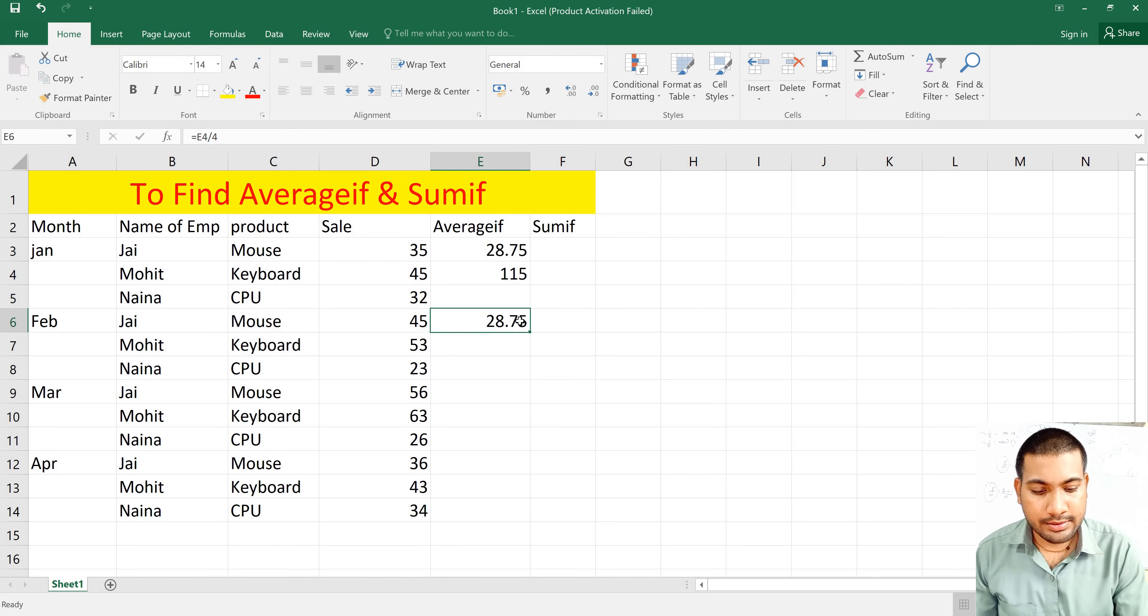
double_click(520, 321)
key("BackSpace")
key("BackSpace")
key("BackSpace")
key("BackSpace")
key("BackSpace")
left_click(558, 337)
Enter the formula =SUMIF(C3:C14,C5,D3:D14) in cell F3 to total the CPU sales
left_click(572, 253)
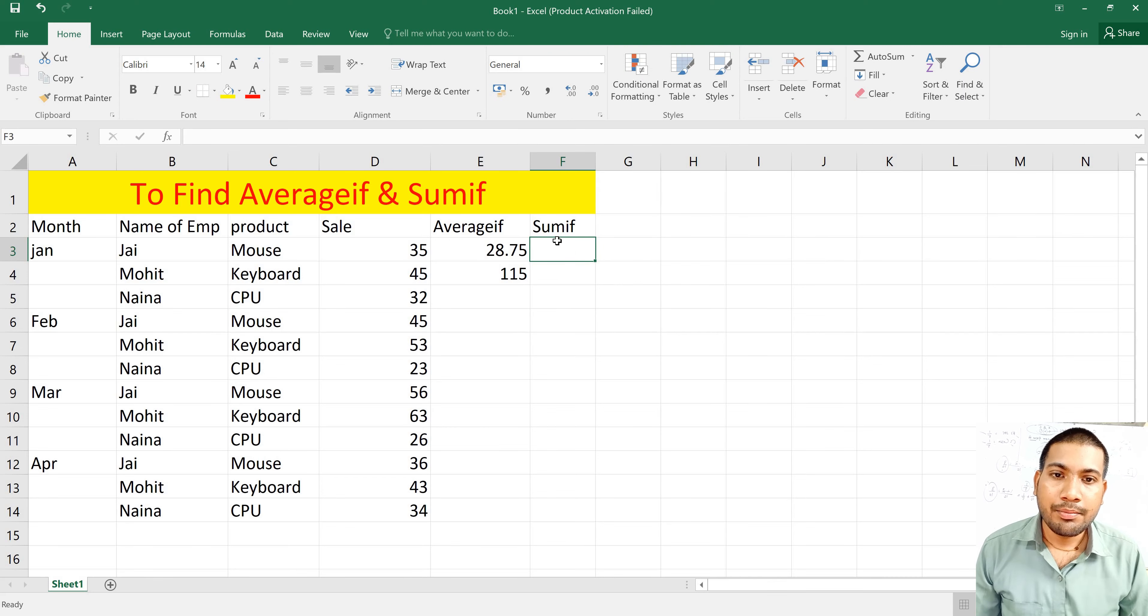
type("=")
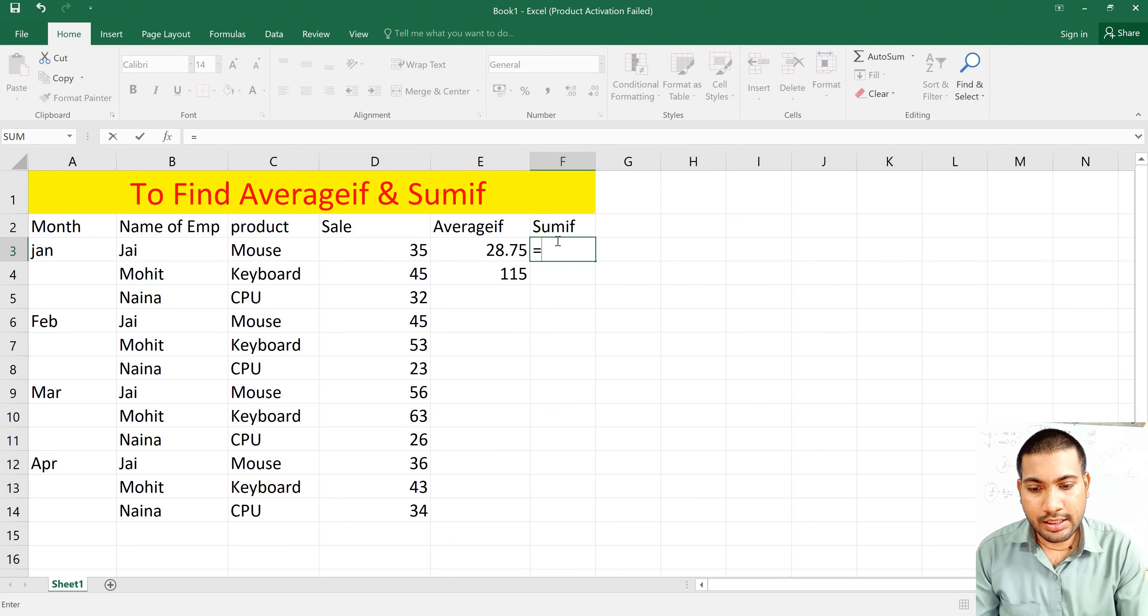
type("sum")
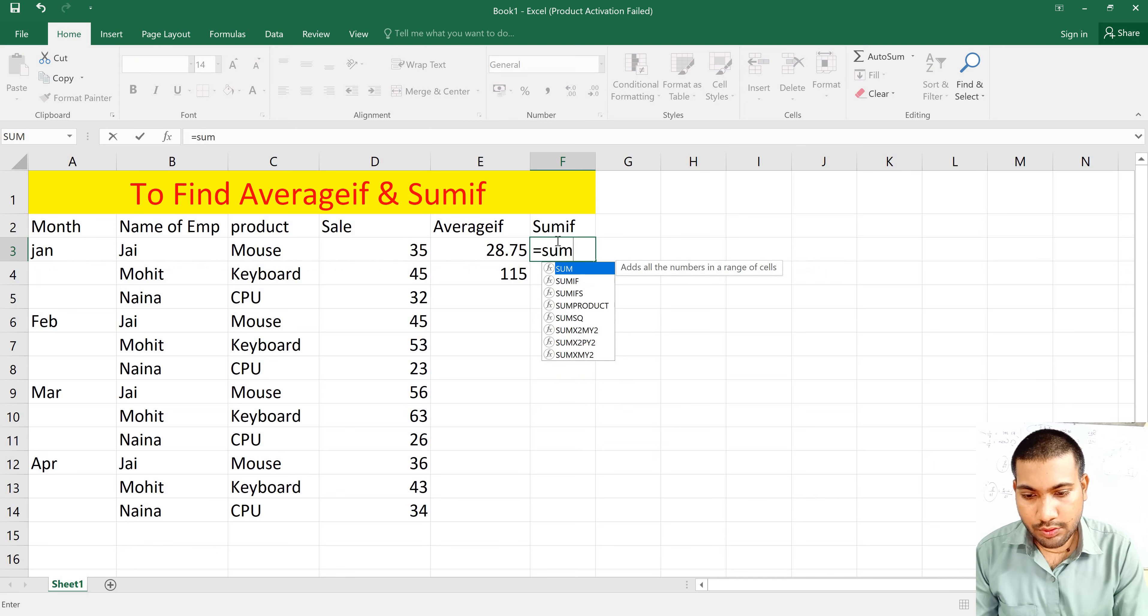
type("if")
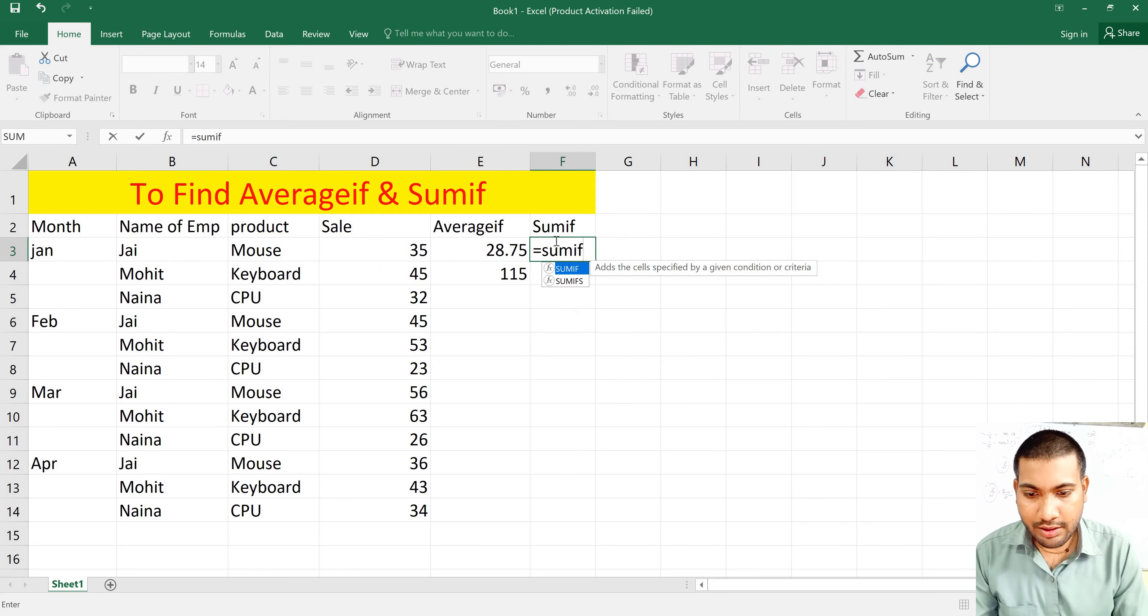
type("(")
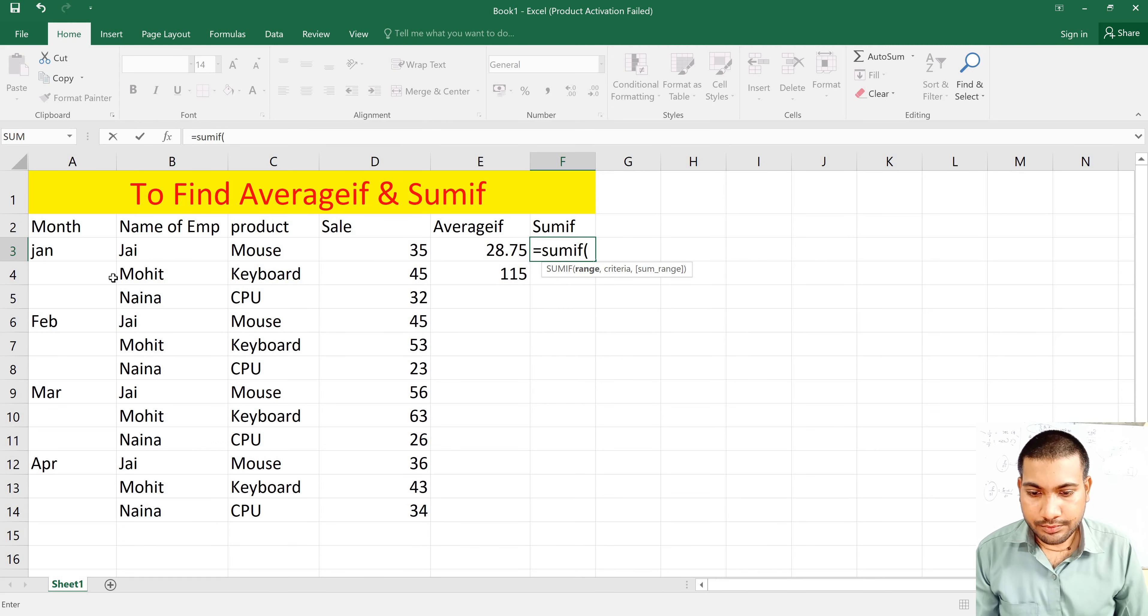
left_click_drag(250, 244, 263, 510)
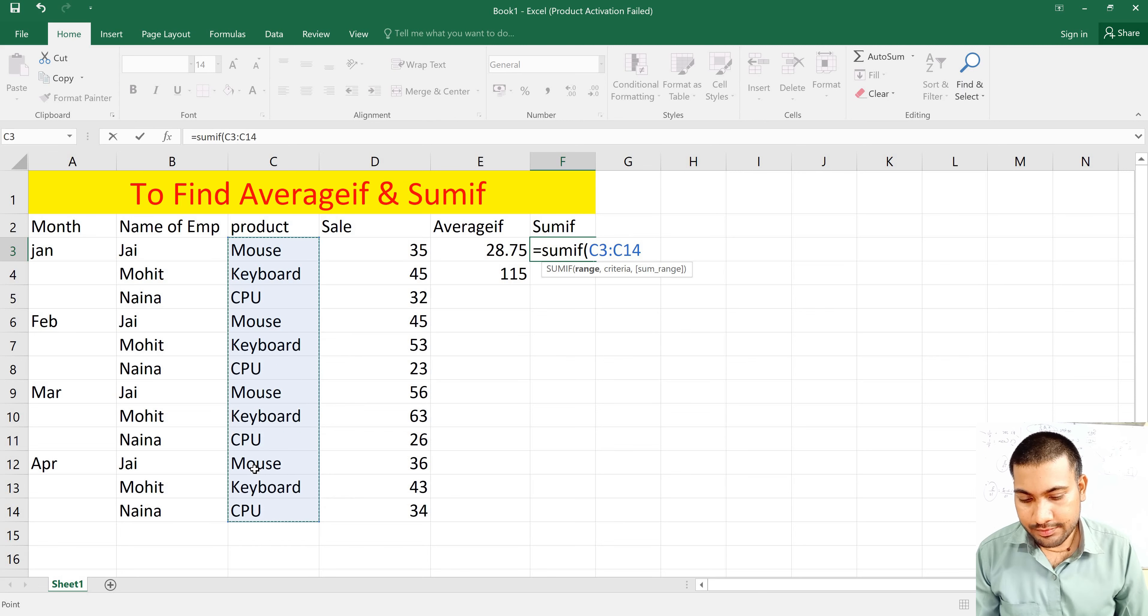
type(",")
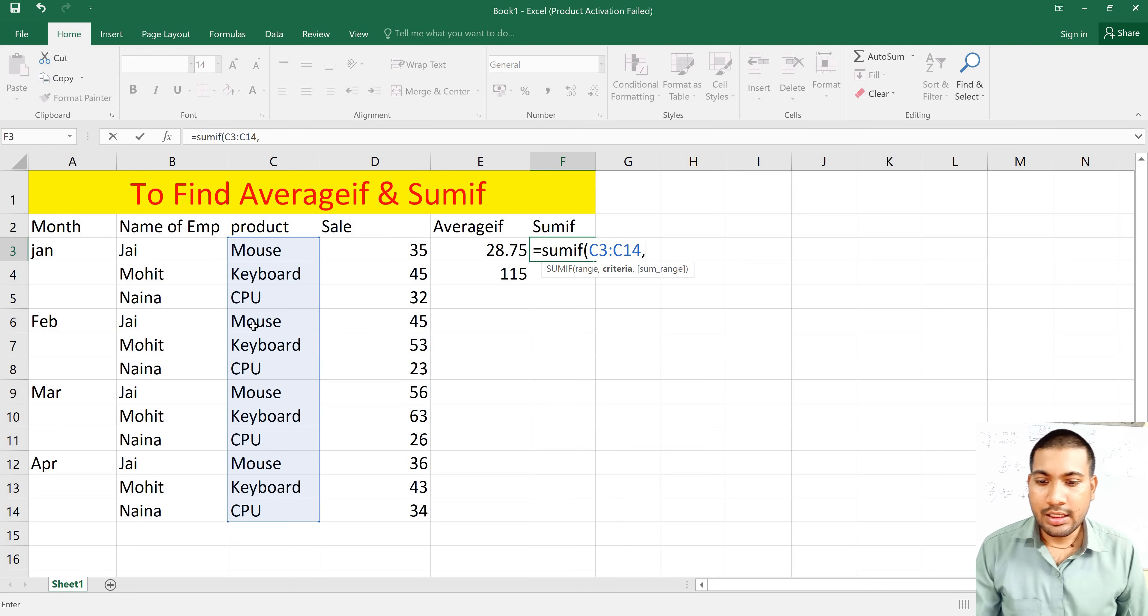
left_click(253, 300)
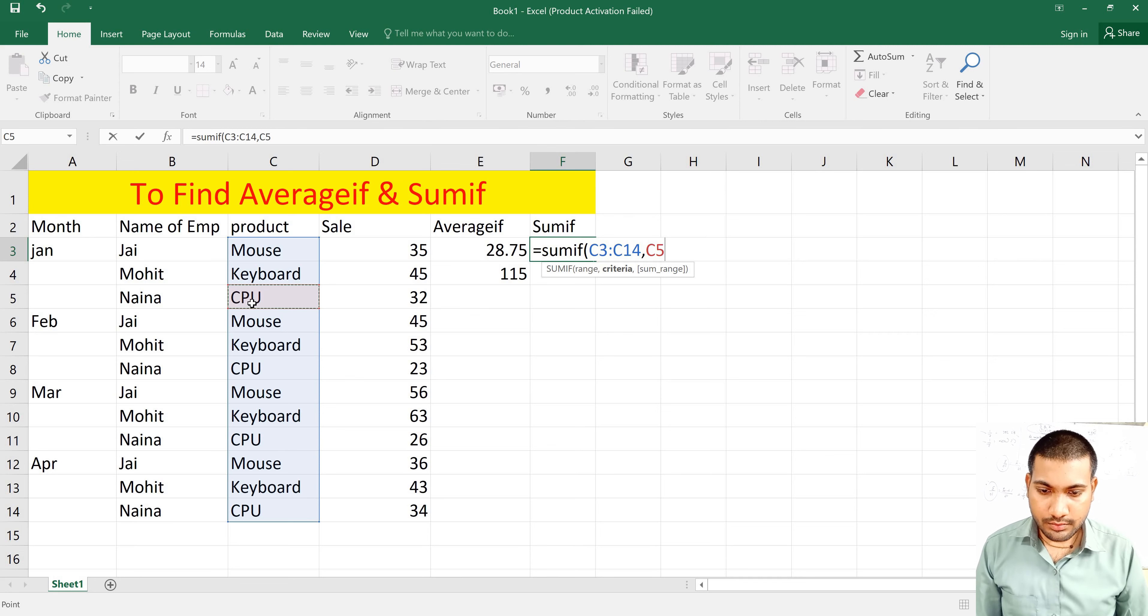
type(",")
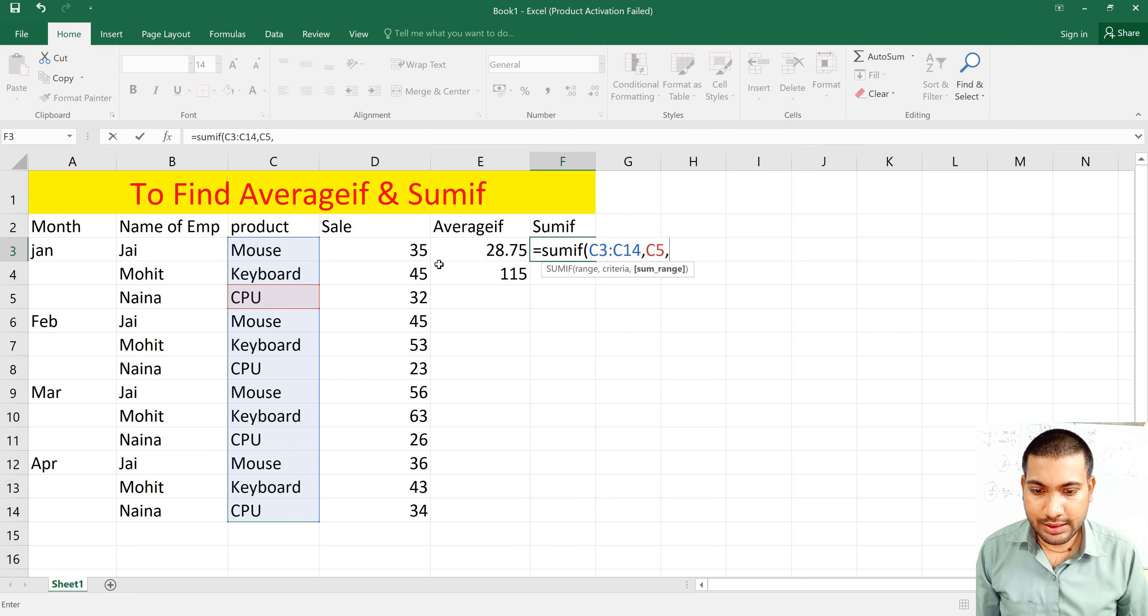
left_click_drag(374, 249, 369, 502)
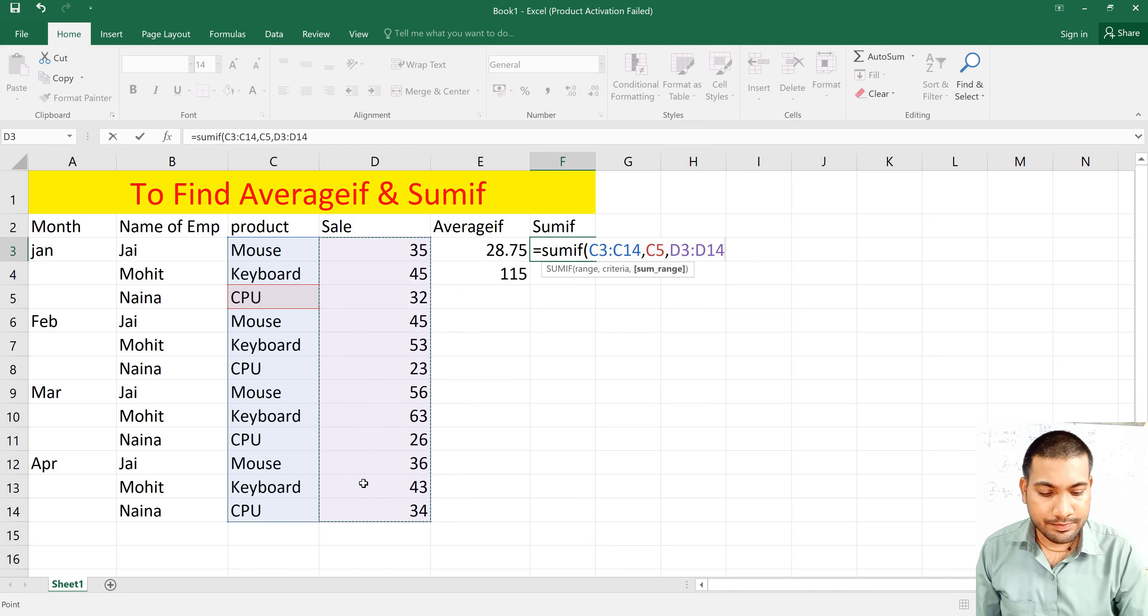
type(")")
key("Return")
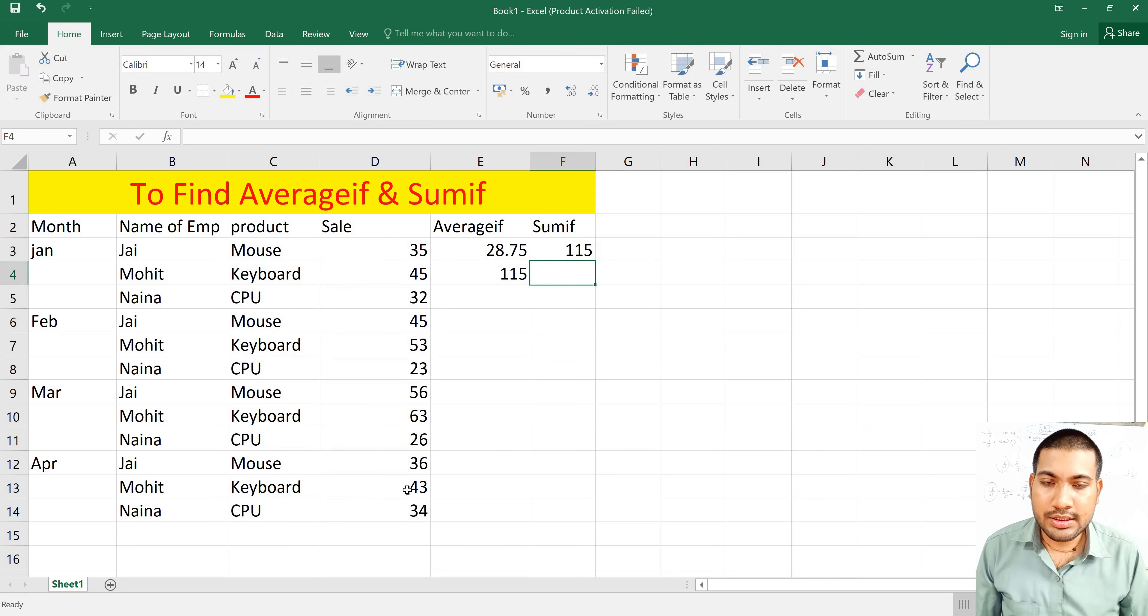
Enter the formula =SUMIF(C3:C14,C3,D3:D14) in cell F4 to total the Mouse sales
type("=")
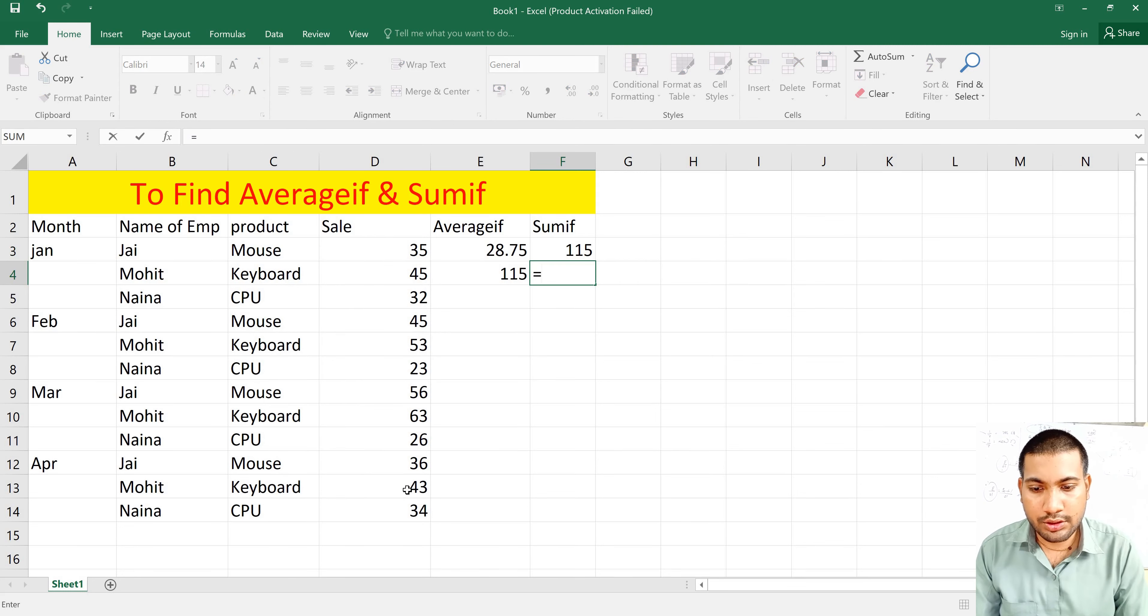
type("su")
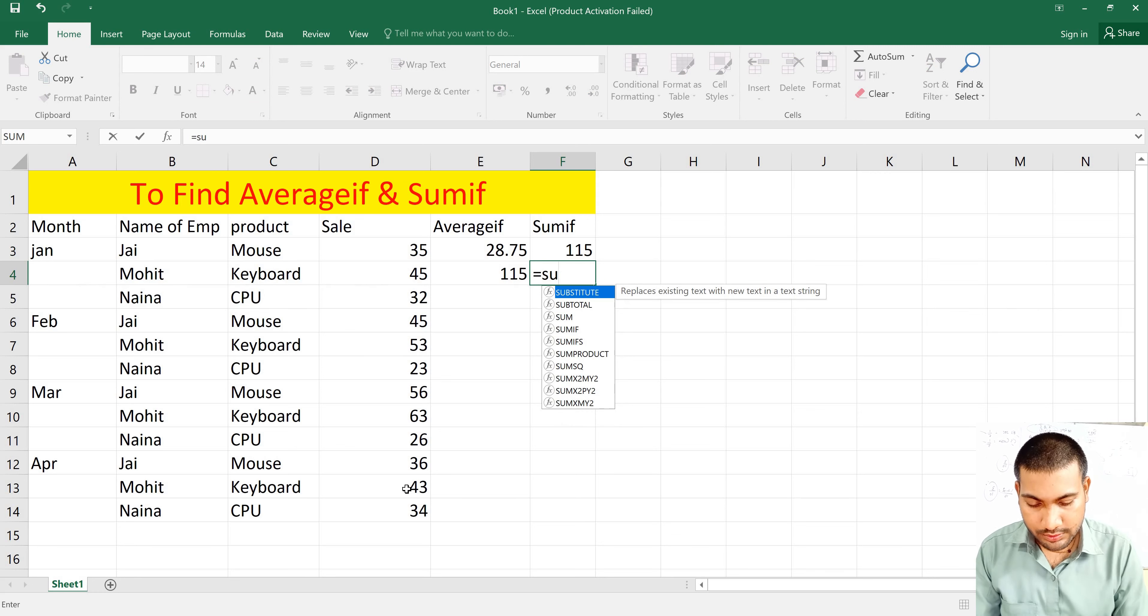
type("mif(")
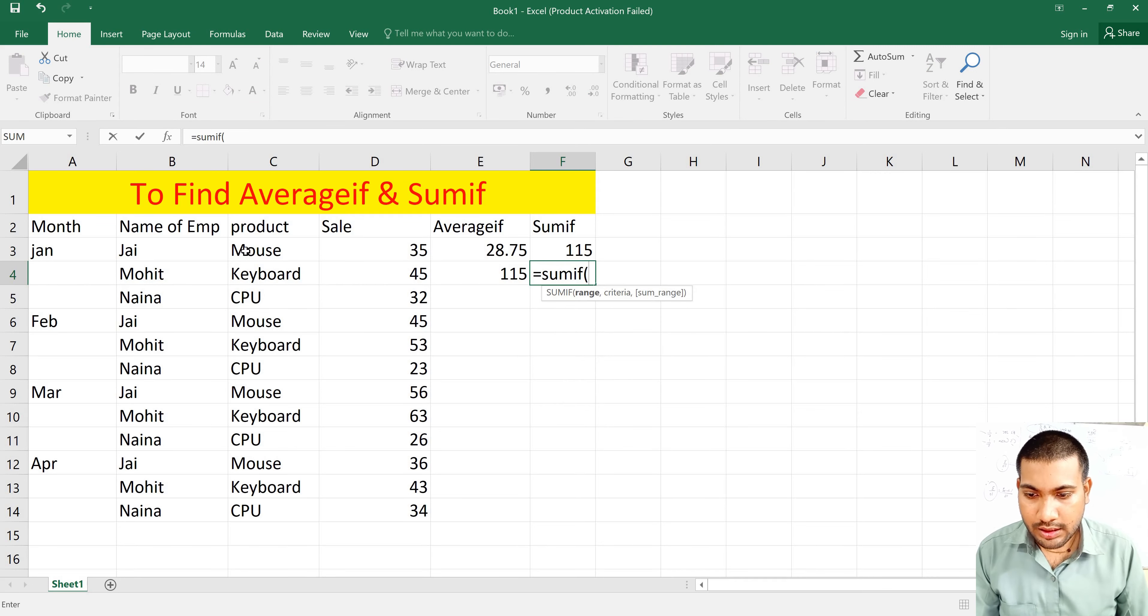
left_click_drag(250, 250, 238, 510)
type(",")
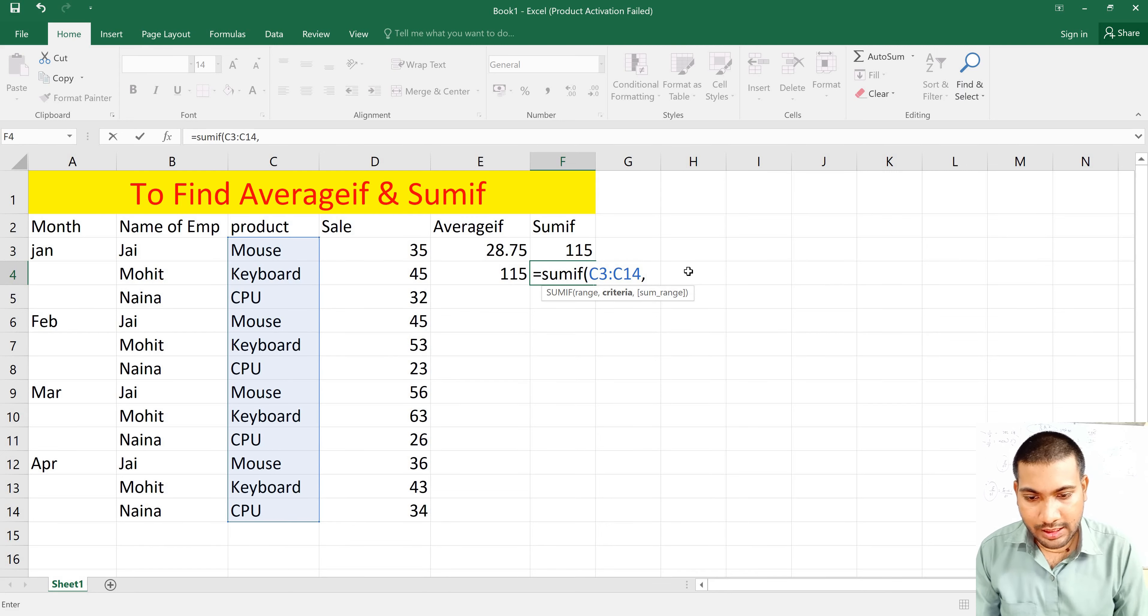
left_click(251, 248)
type(",")
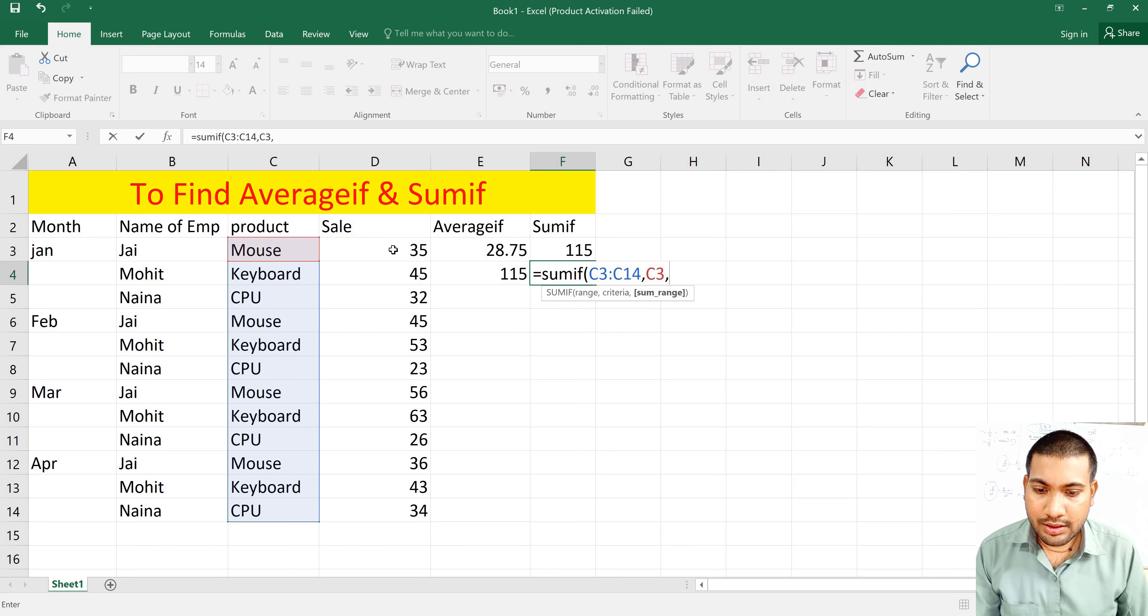
left_click_drag(416, 249, 419, 488)
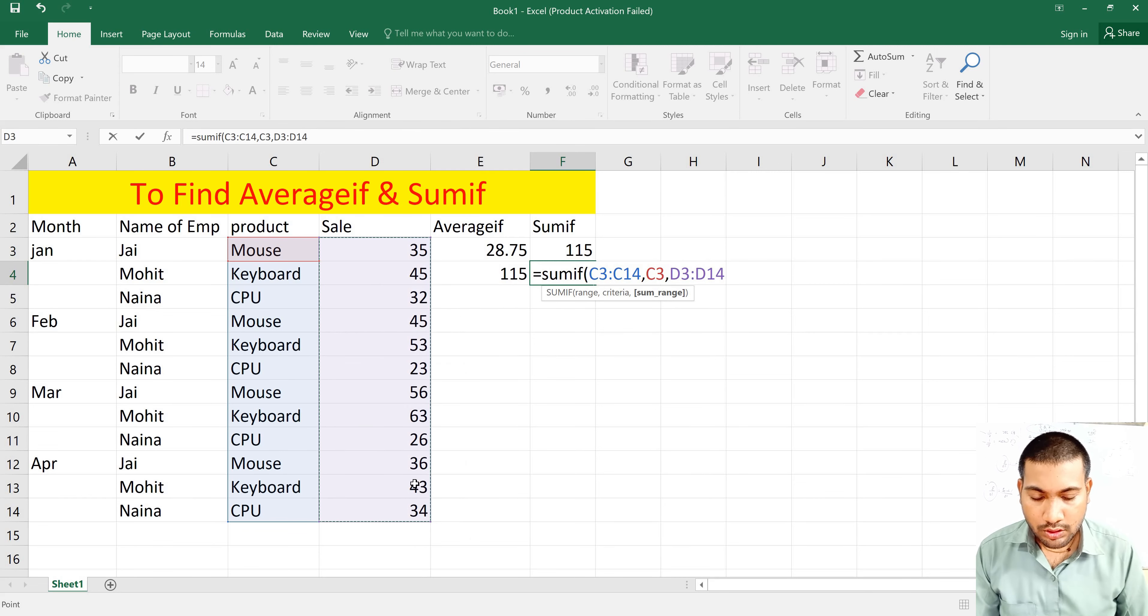
key("Return")
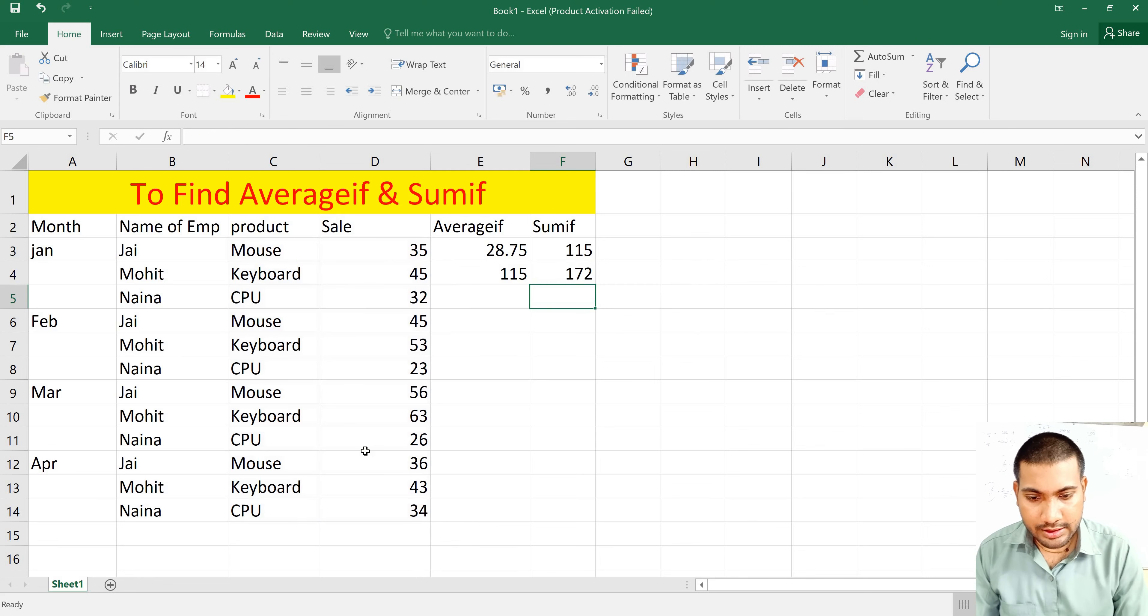